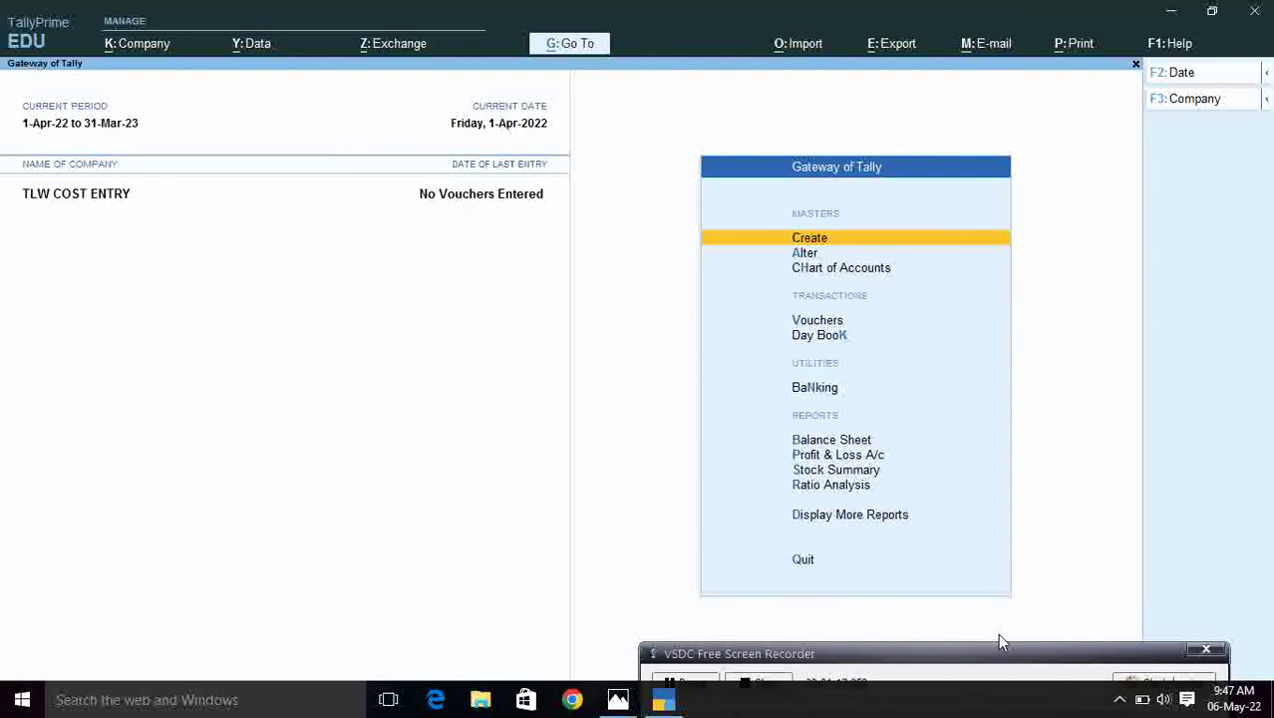
Step: Expand the list of masters to show more types and start creating a new cost category
key(Return)
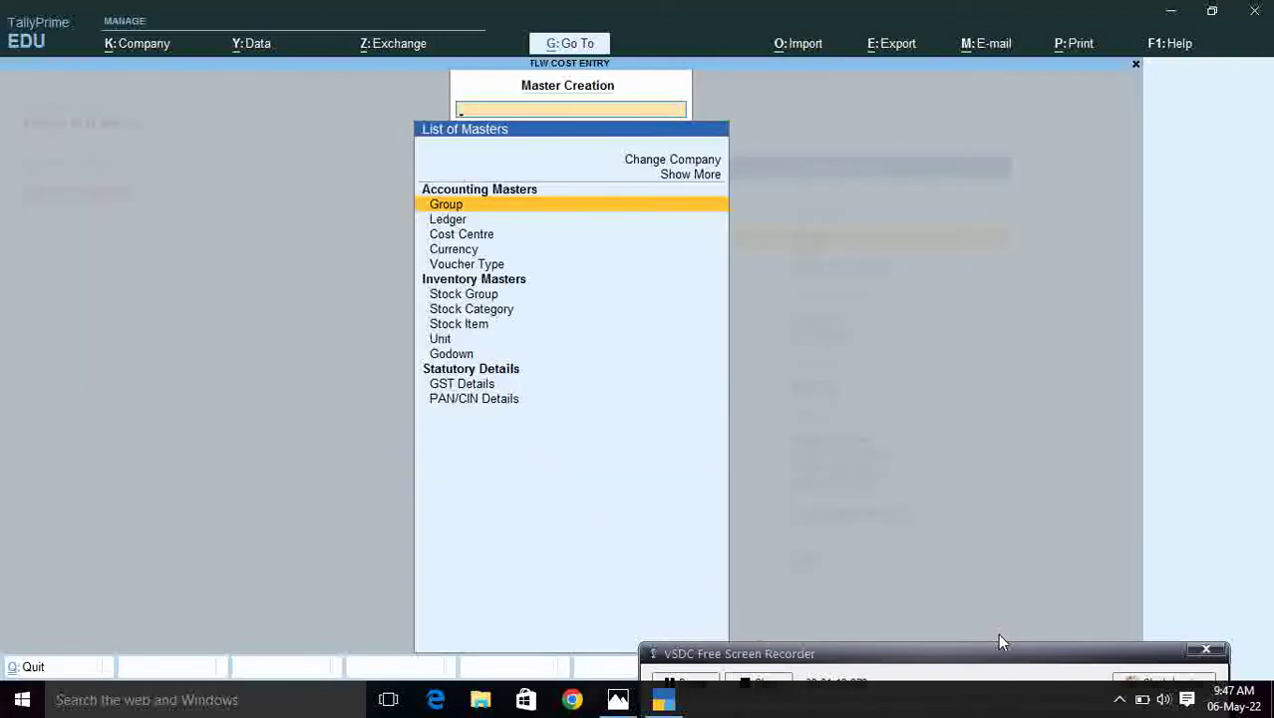
key(Up)
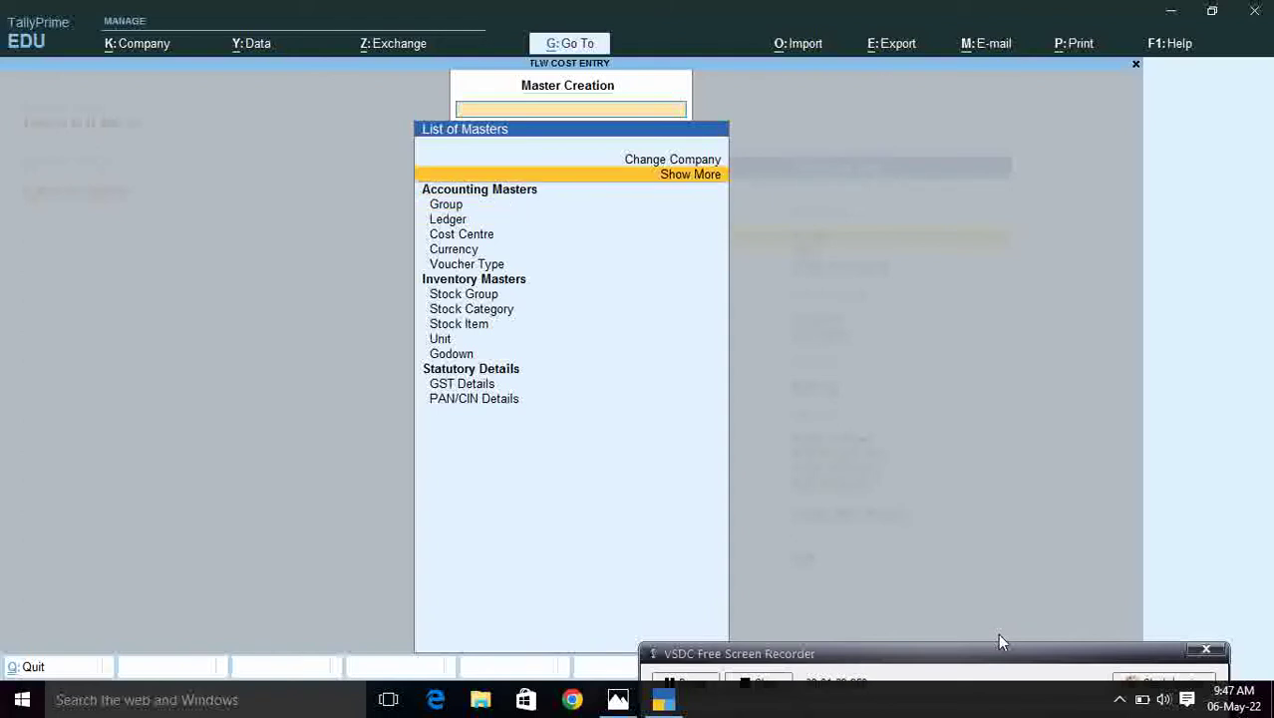
key(Return)
key(Down)
key(Down)
key(Down)
key(Down)
key(Down)
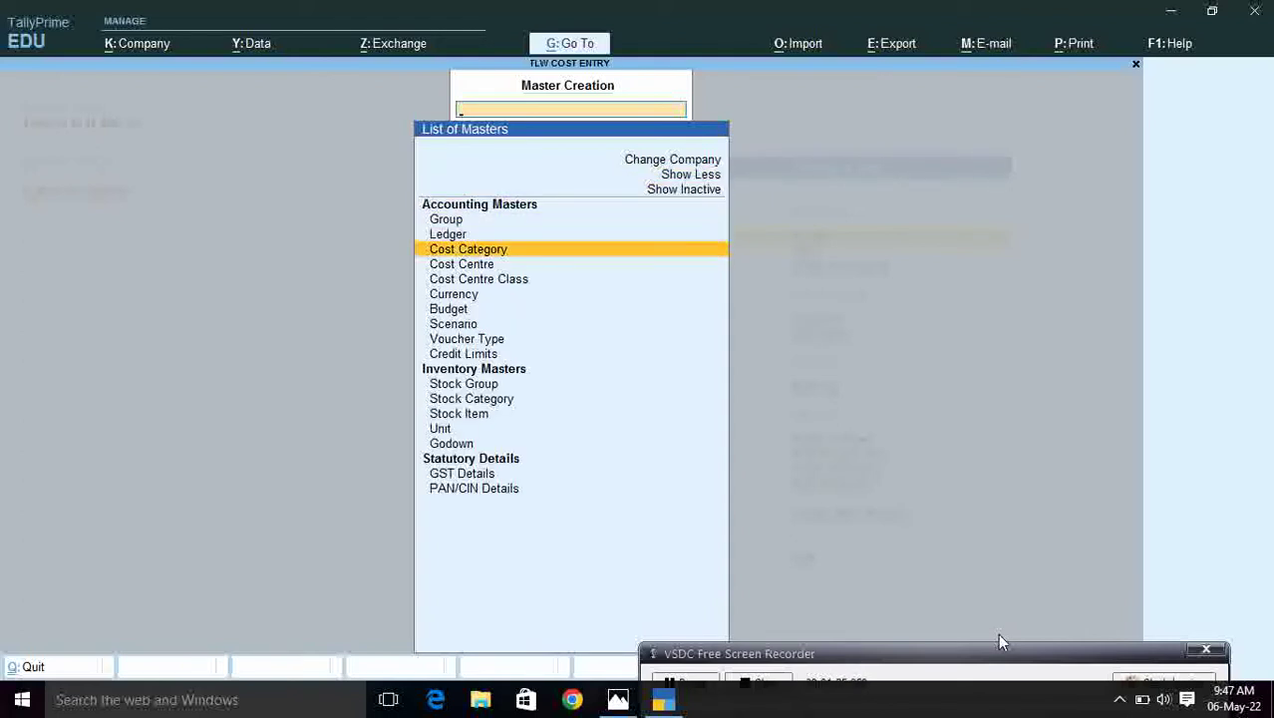
key(Return)
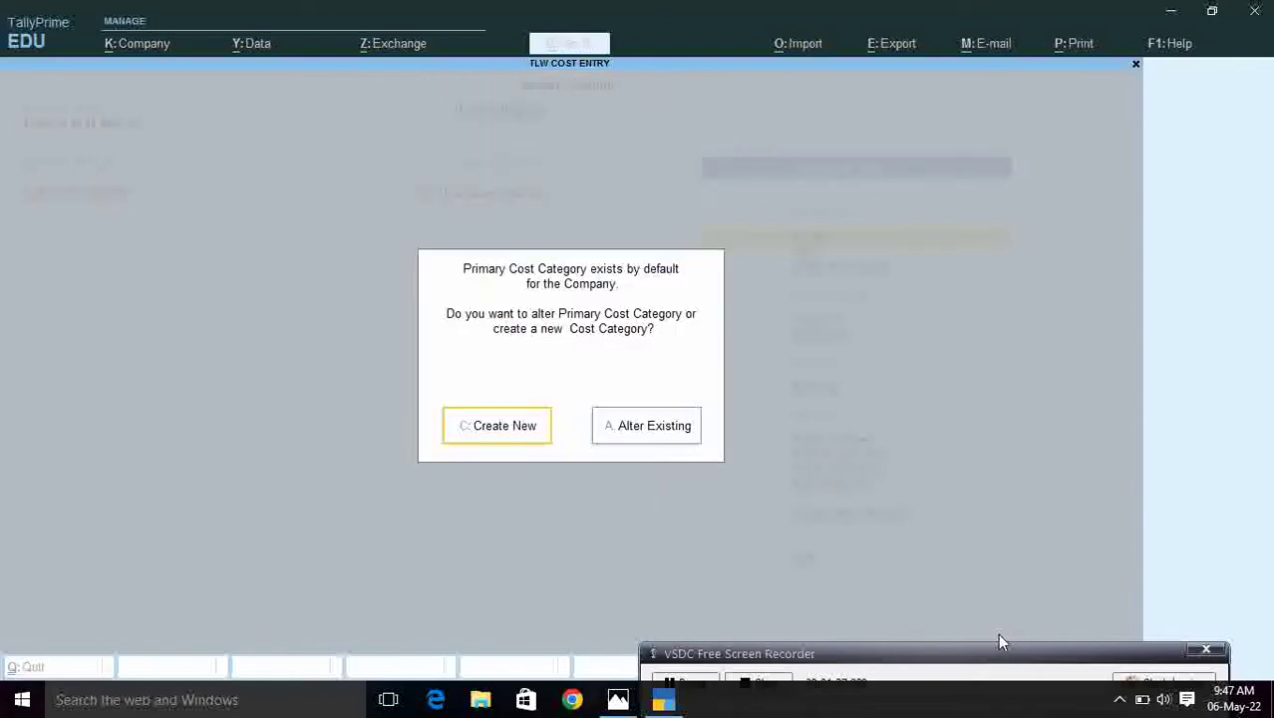
key(Return)
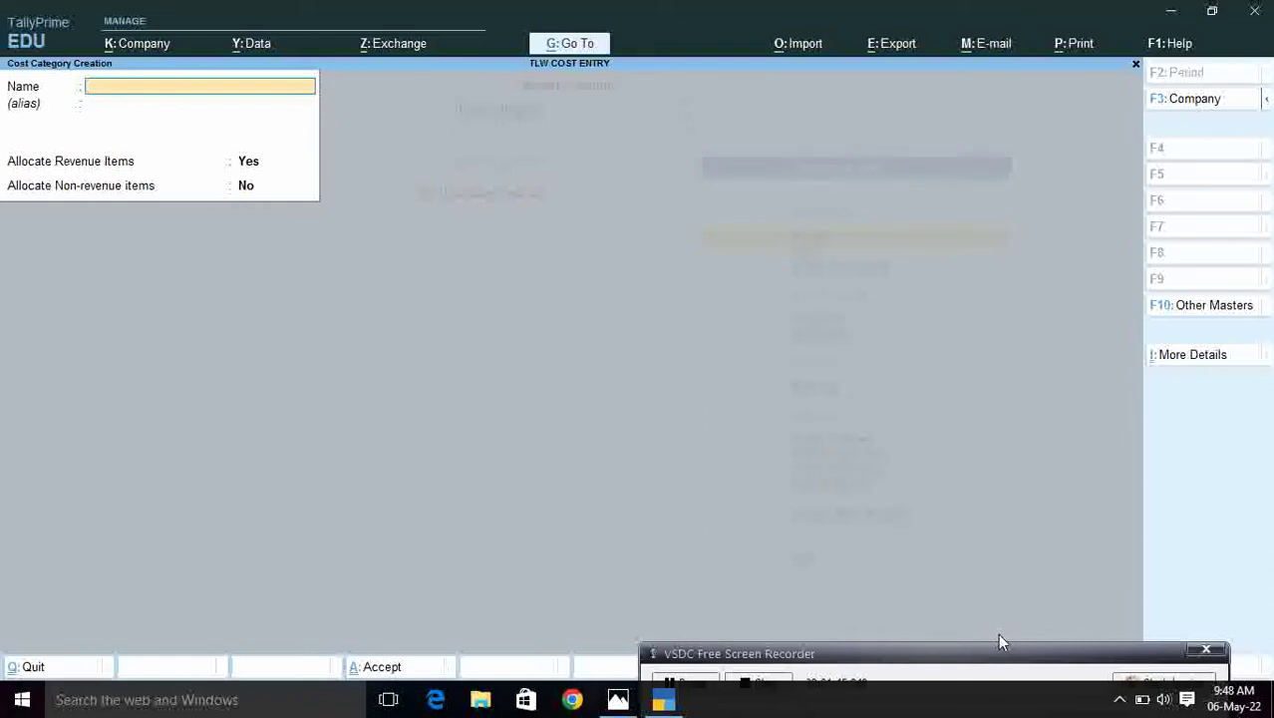
Step: Name the cost category EMPLOYEE, keep its default allocation options, save it and leave the creation form
text(EMPLOYEE)
key(Return)
key(Return)
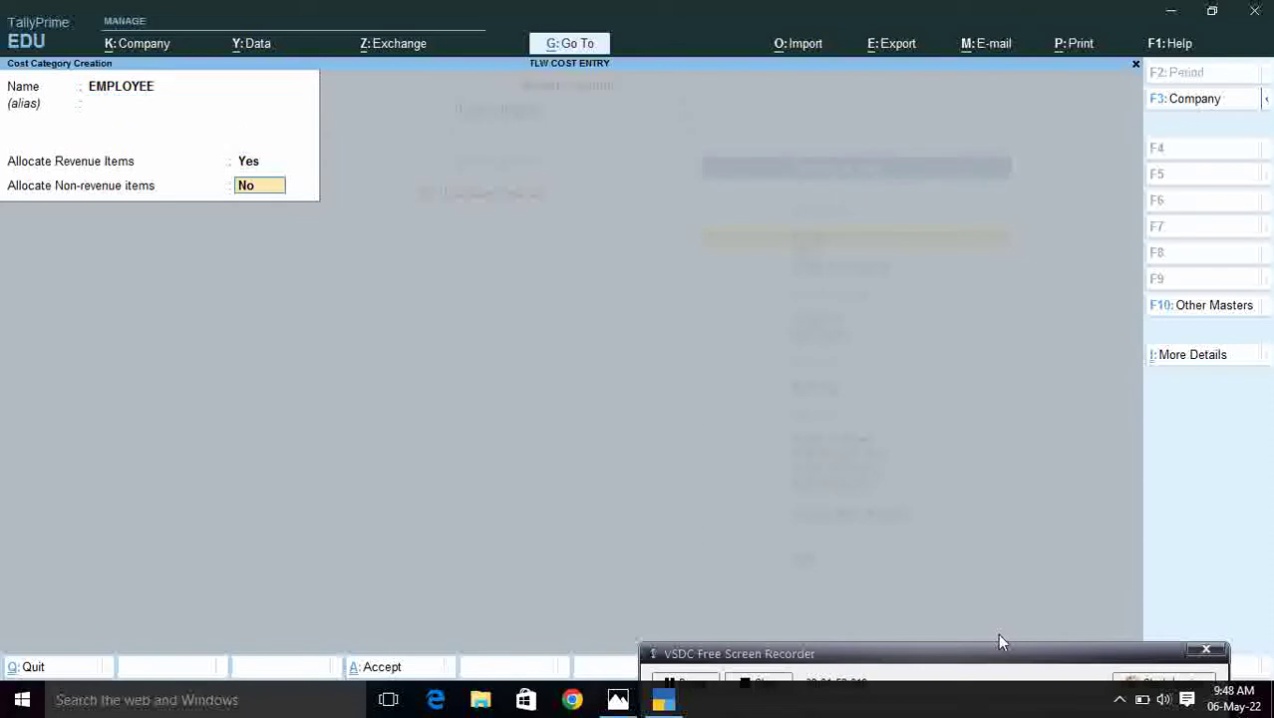
key(Return)
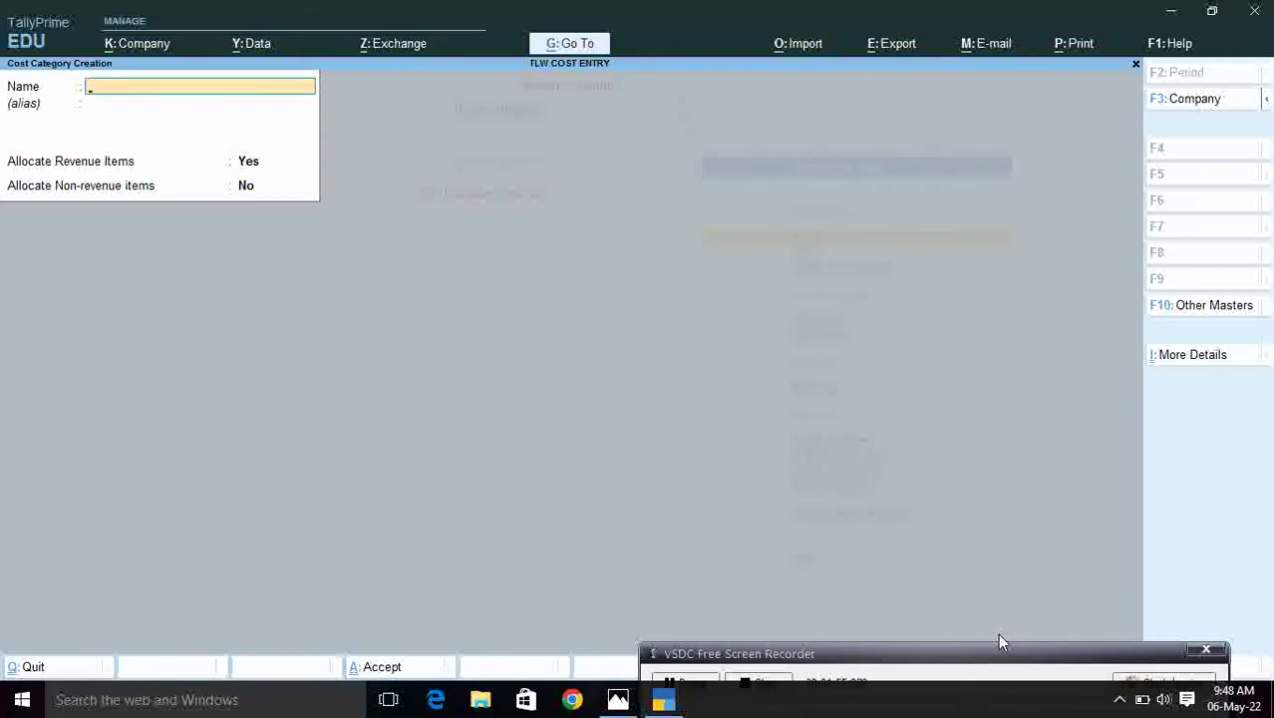
key(Escape)
key(Return)
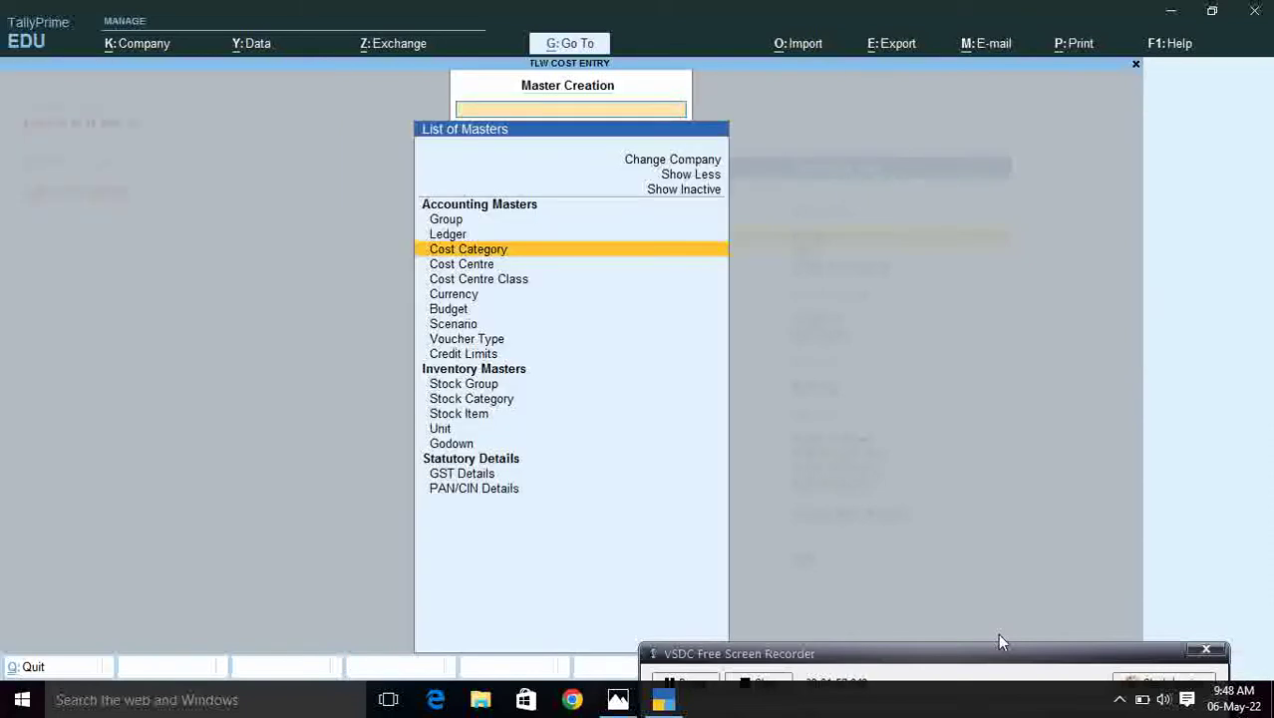
Step: Create a cost centre in the EMPLOYEE category with the first employee's name, under Primary
key(Down)
key(Return)
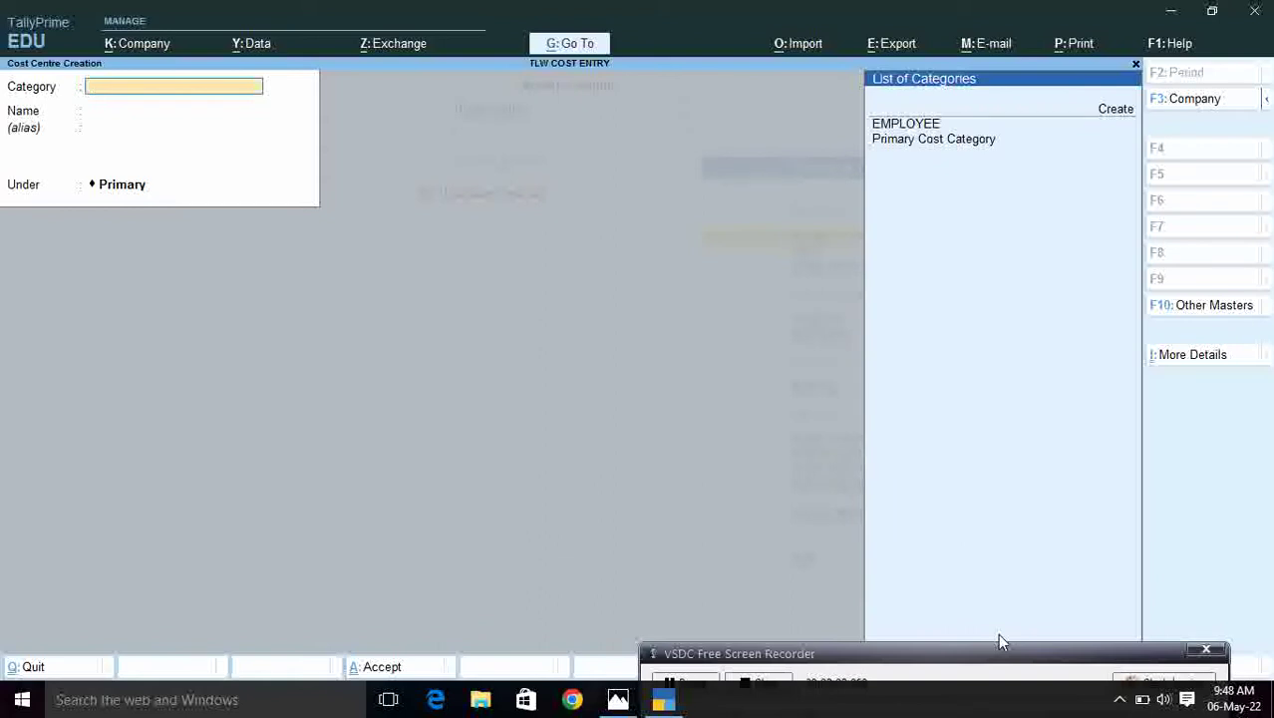
key(Return)
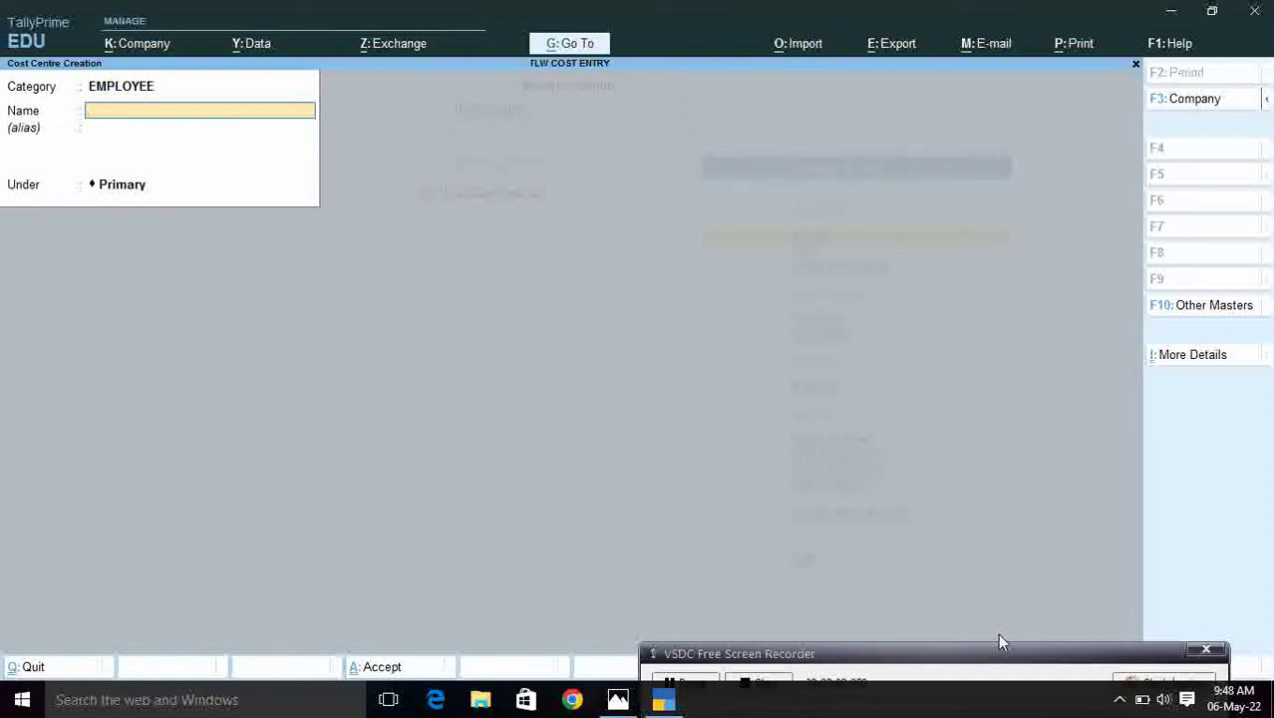
text(RAM)
key(Return)
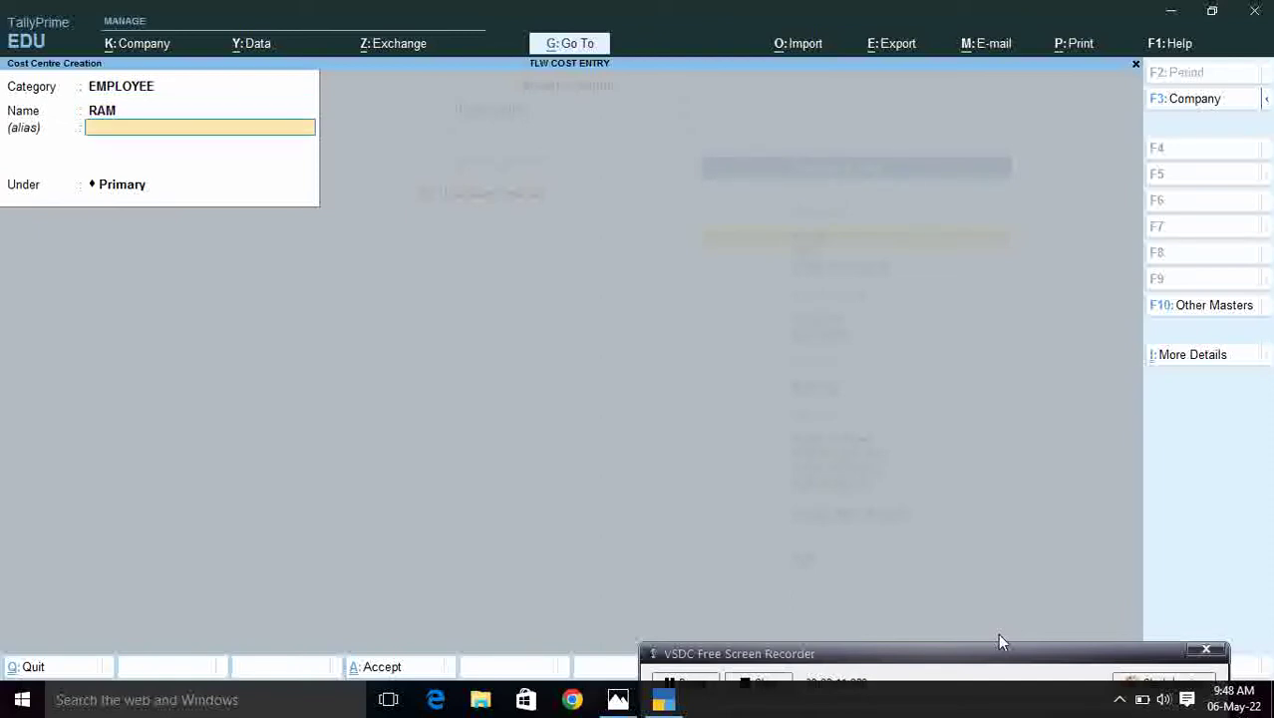
key(Return)
key(Return)
key(Return)
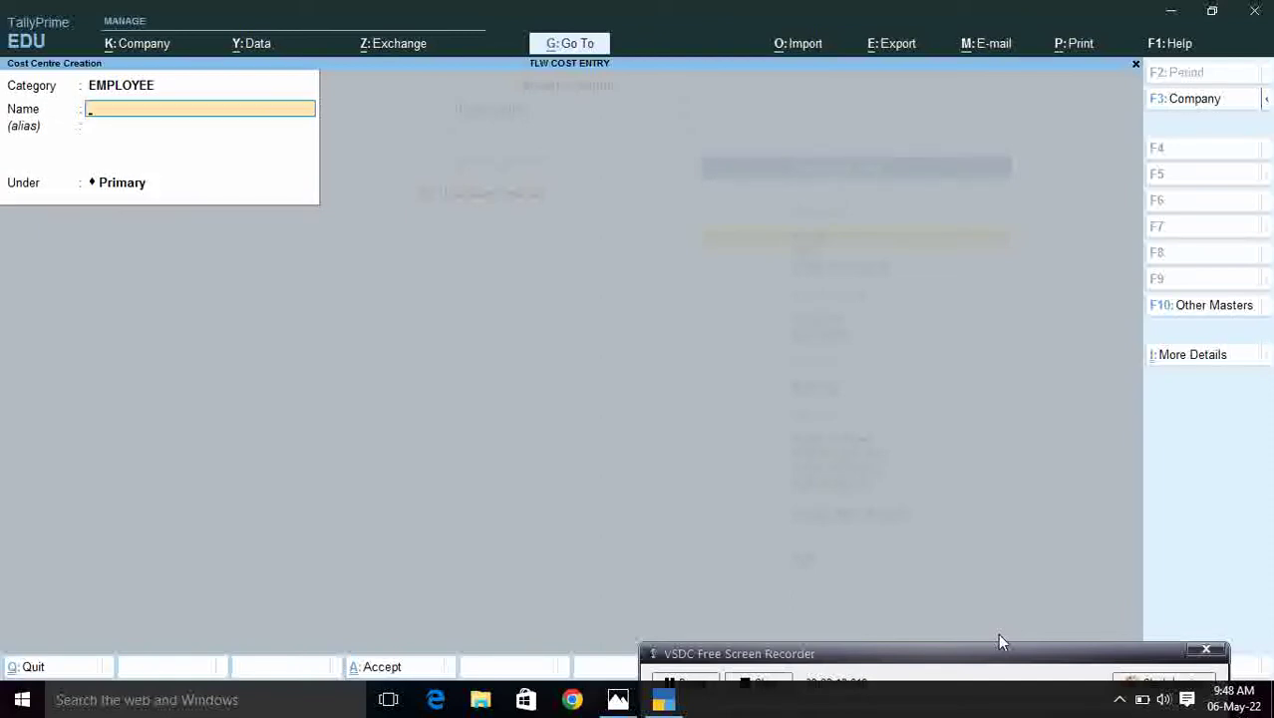
Step: Create a second cost centre in the EMPLOYEE category with another employee's name, under Primary
text(RAJESH)
key(Return)
key(Return)
key(Return)
key(Return)
Step: Create a third cost centre with the last employee's name under Primary, and return to the Gateway of Tally
text(ROHIT)
key(Return)
key(Return)
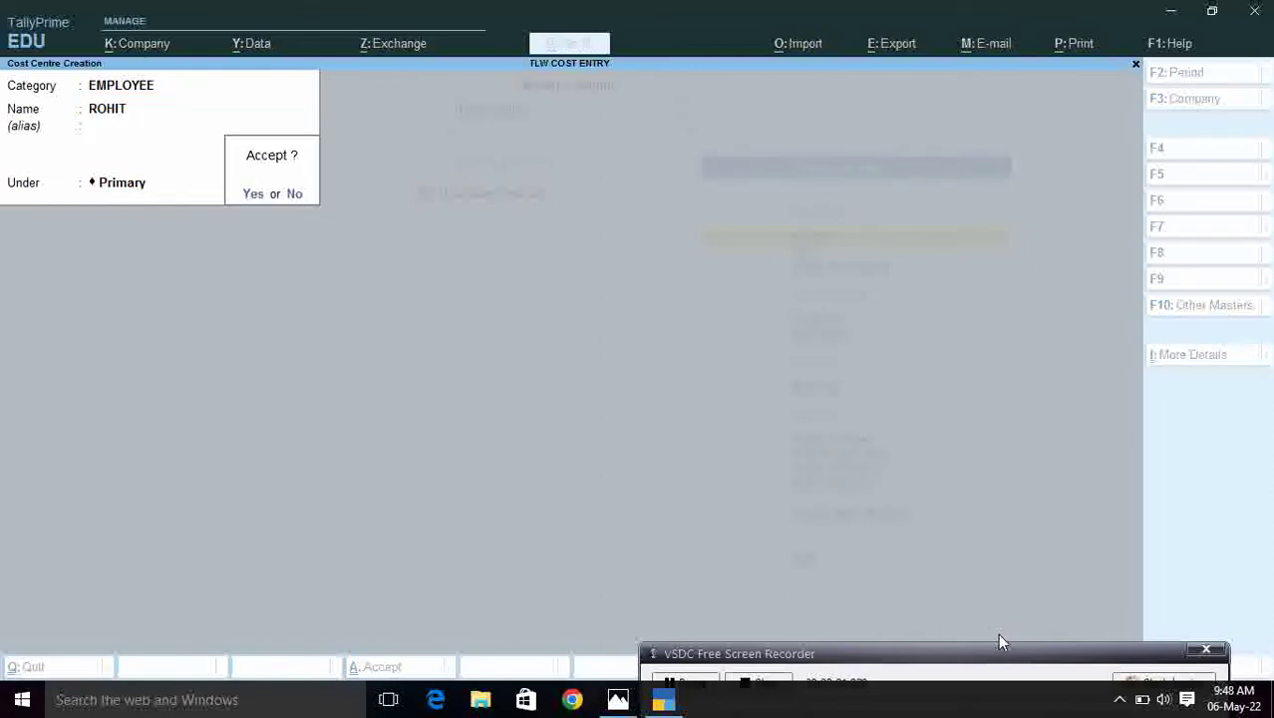
key(Return)
key(Escape)
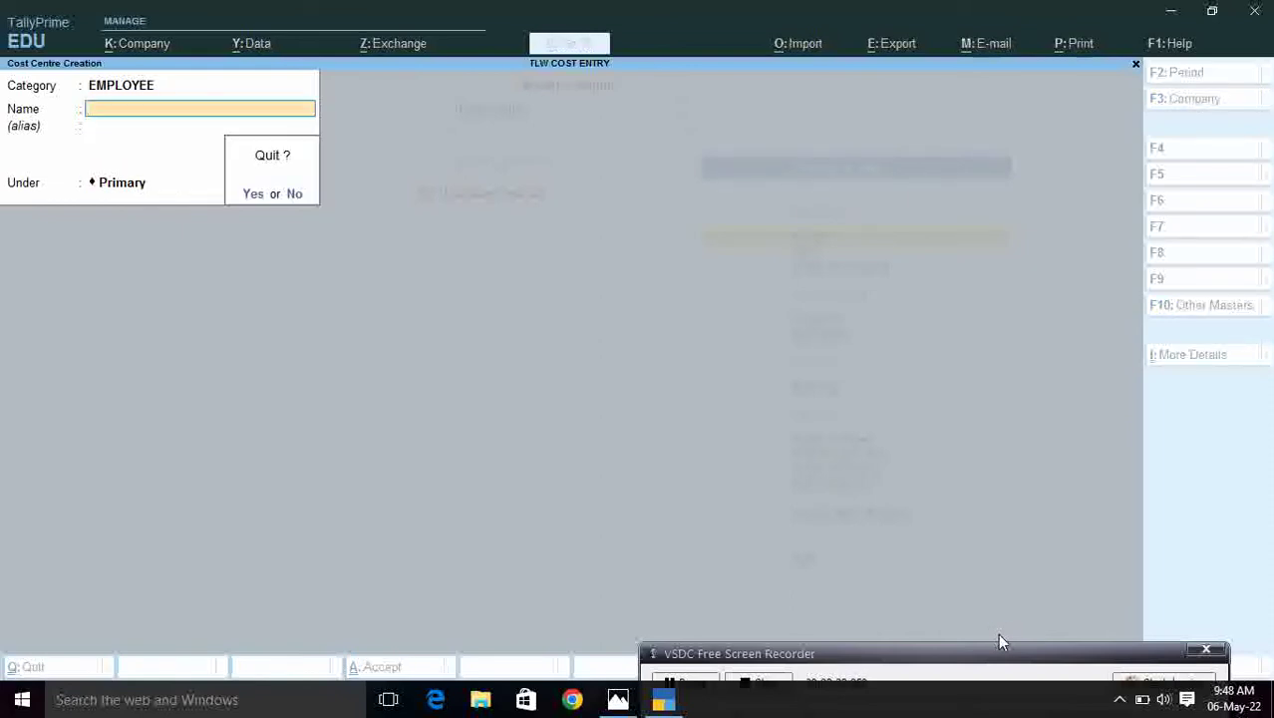
key(Return)
key(Escape)
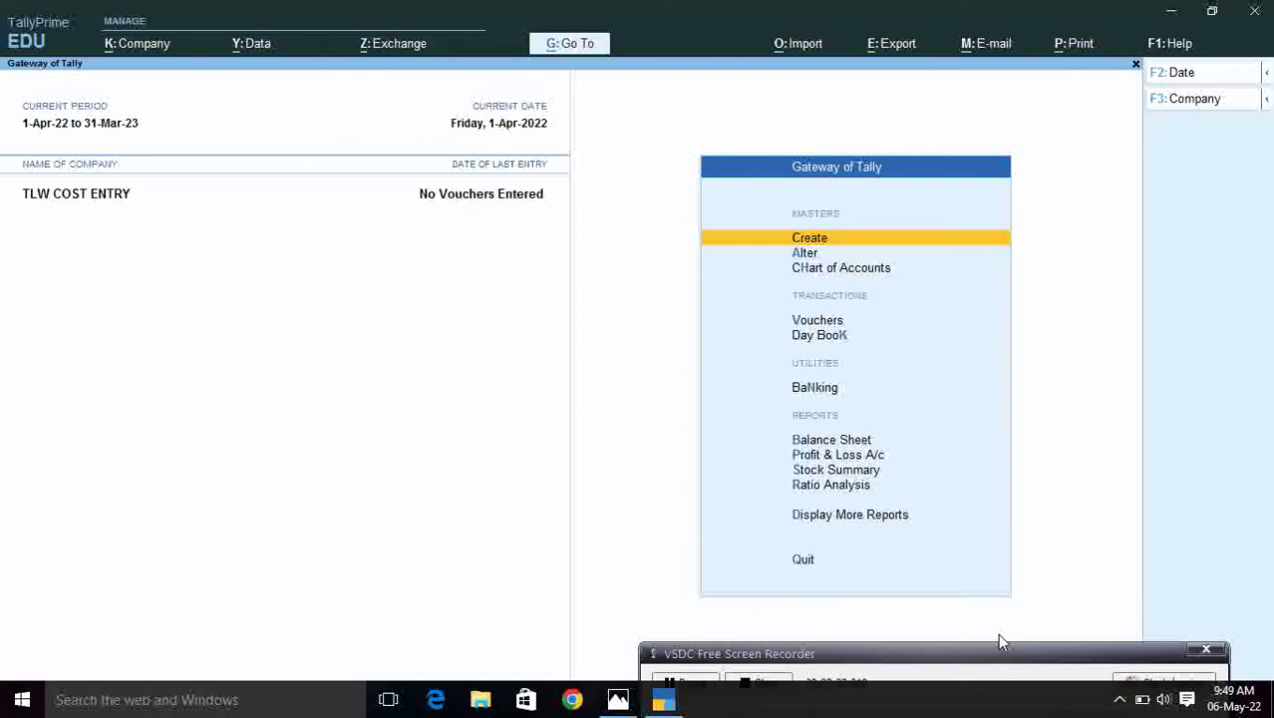
Step: Open a payment voucher dated 1-Apr-22 and start creating a new ledger for its debit line
key(v)
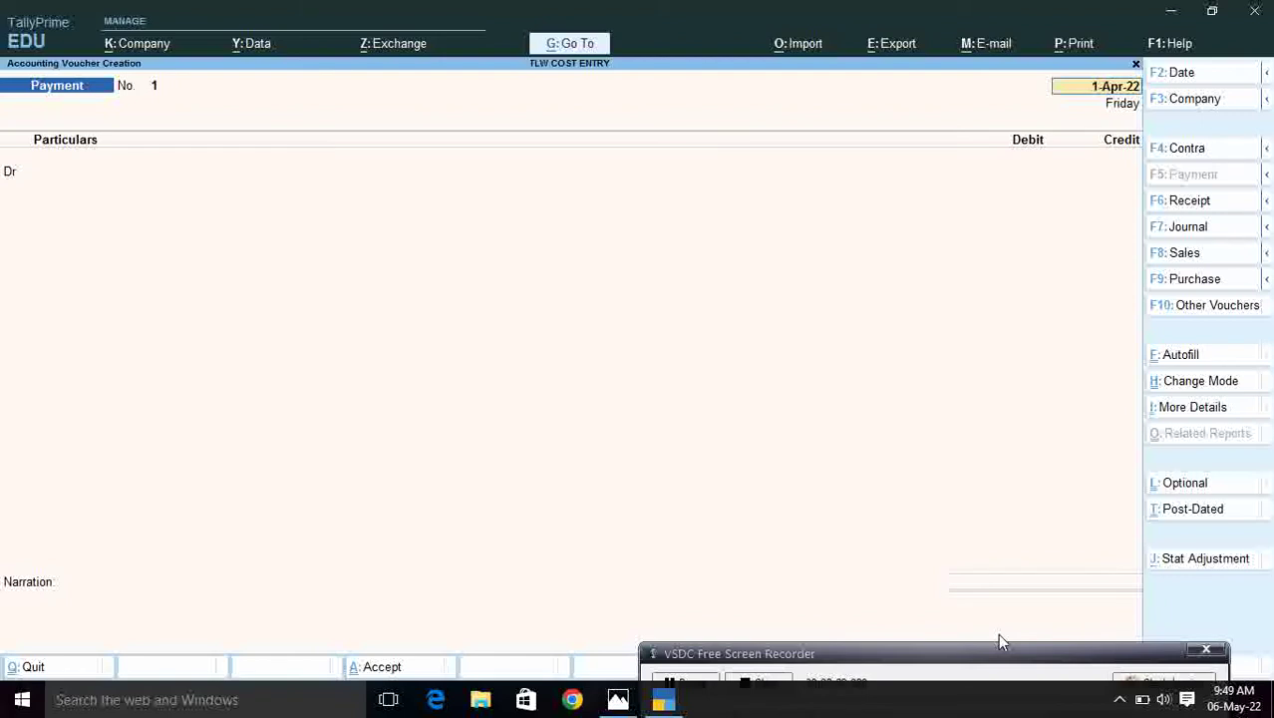
key(Return)
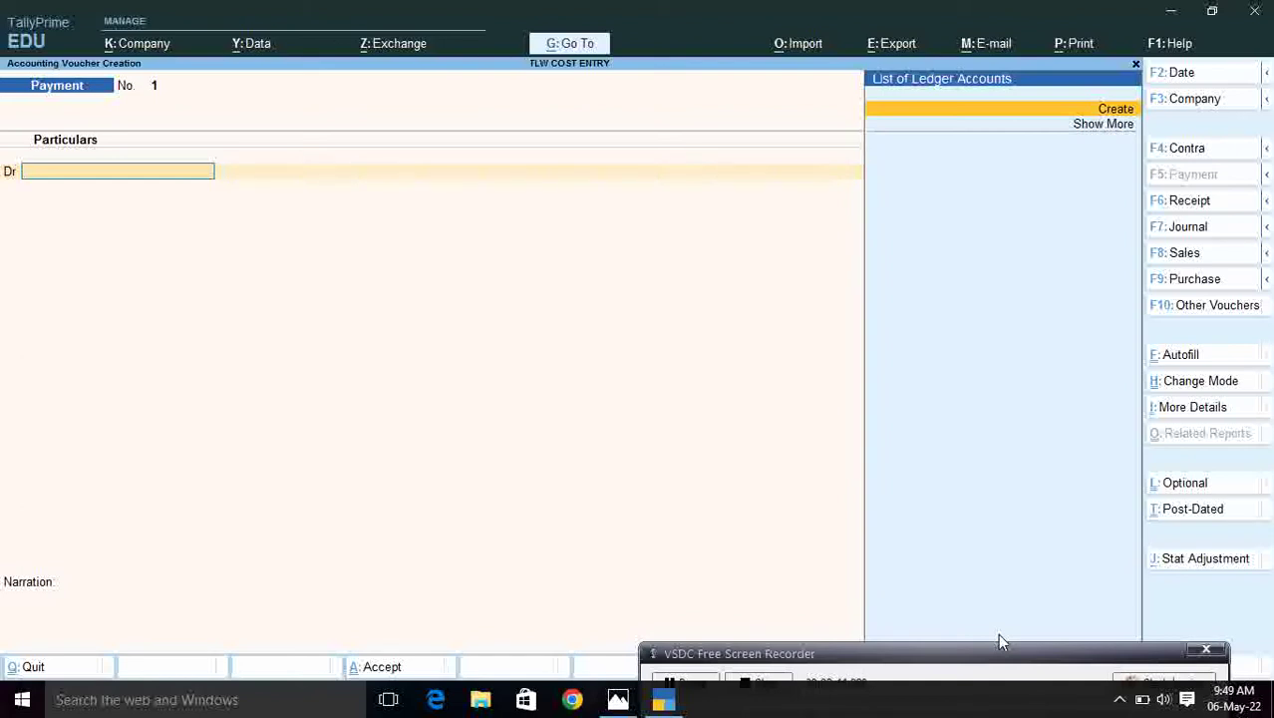
key(Return)
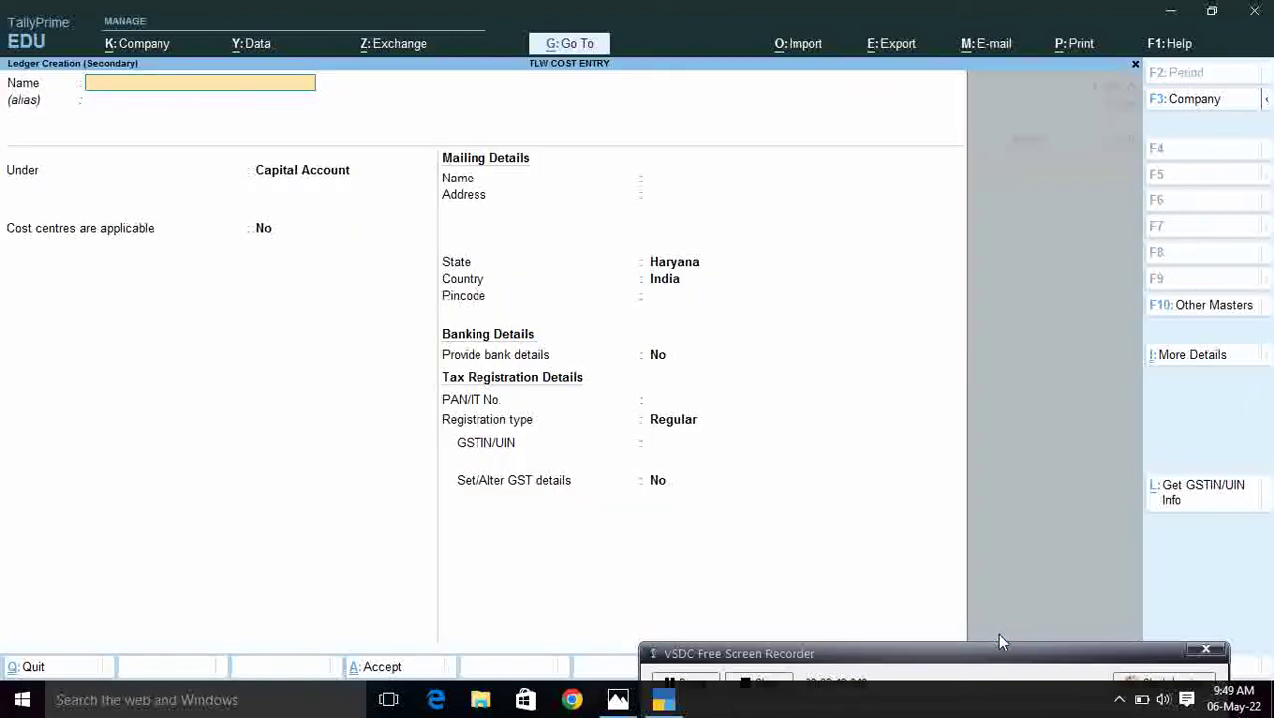
Step: Name the ledger SALARY PAID, group it under Indirect Expenses and set its ledger type to Not Applicable
text(SALARY PAID)
key(Return)
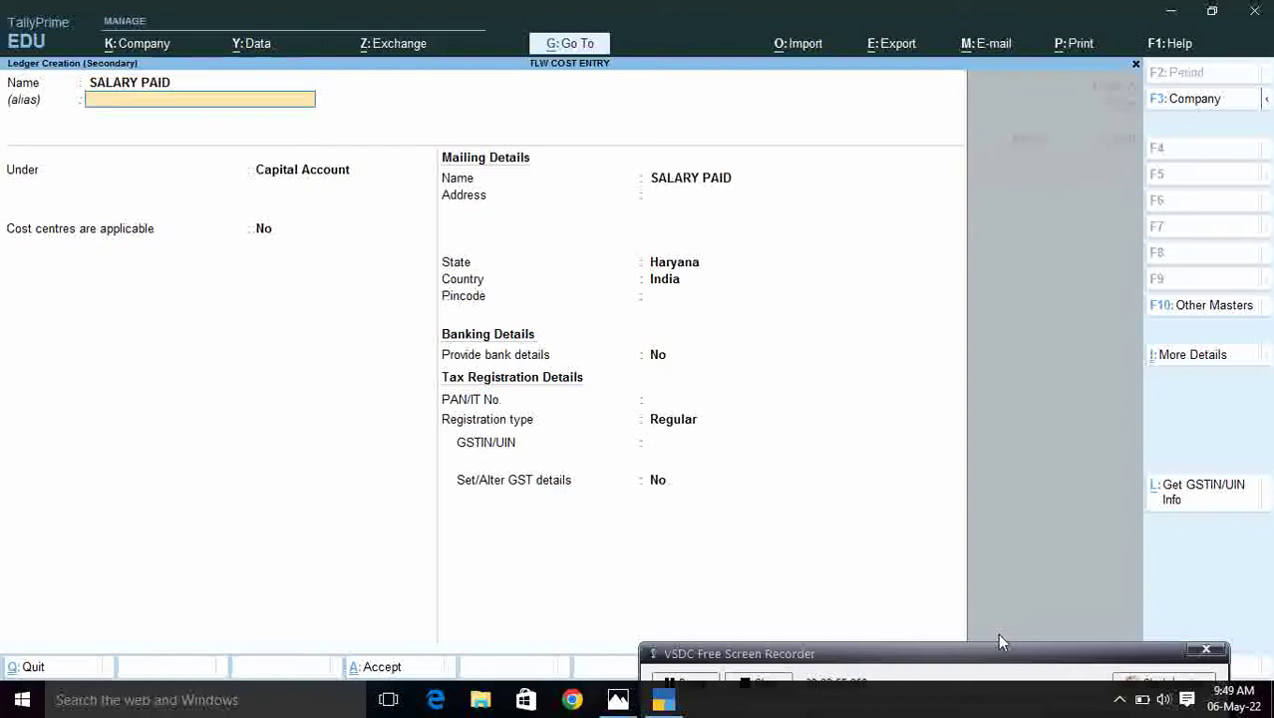
key(Return)
text(IN)
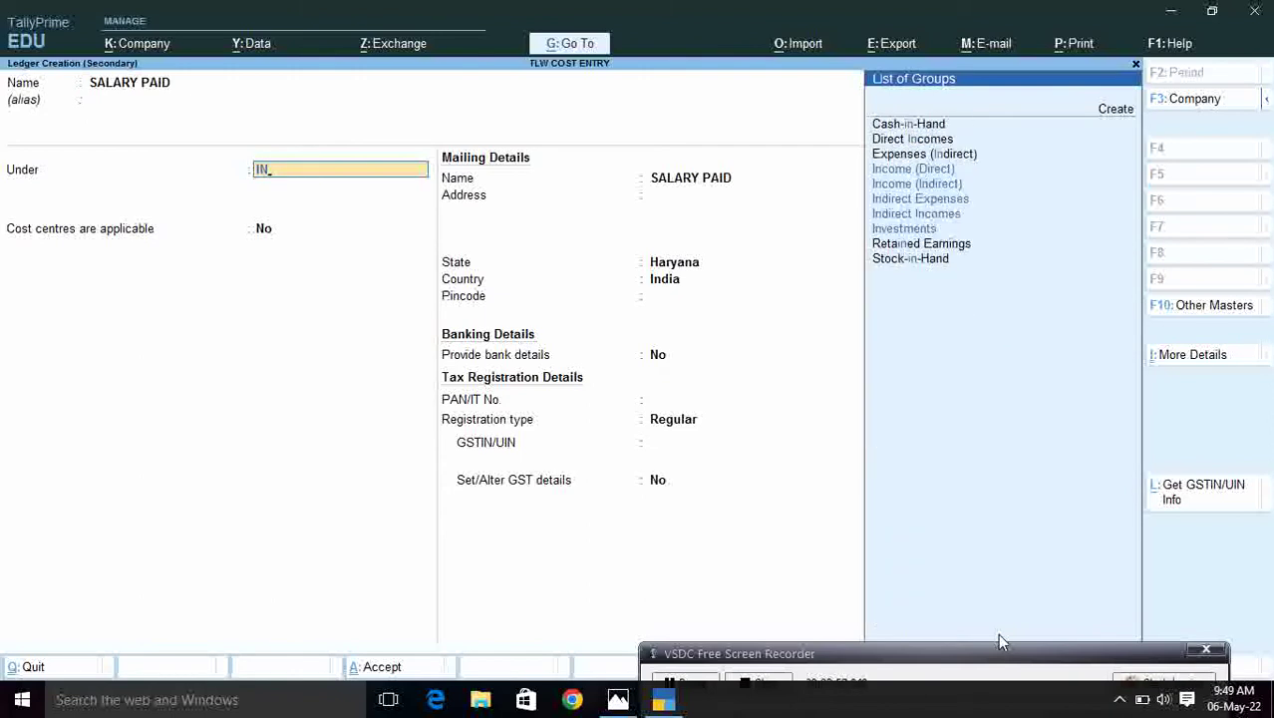
key(Down)
key(Down)
key(Down)
key(Return)
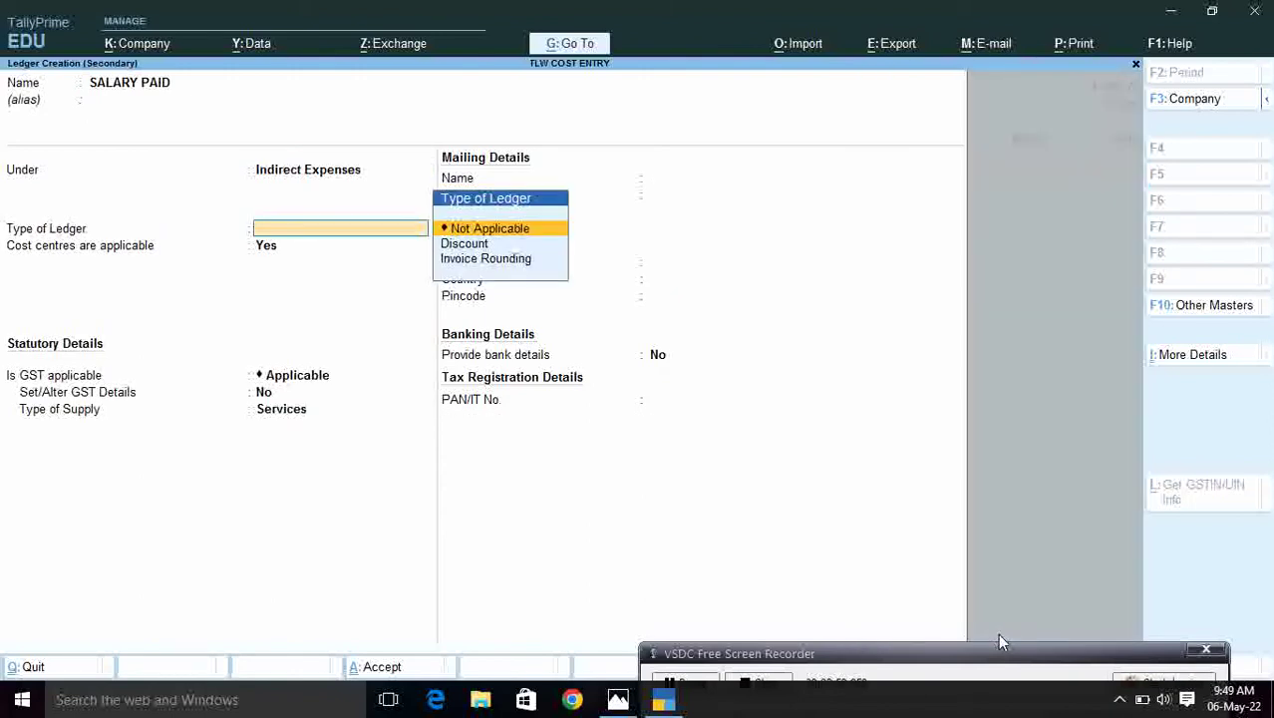
key(Return)
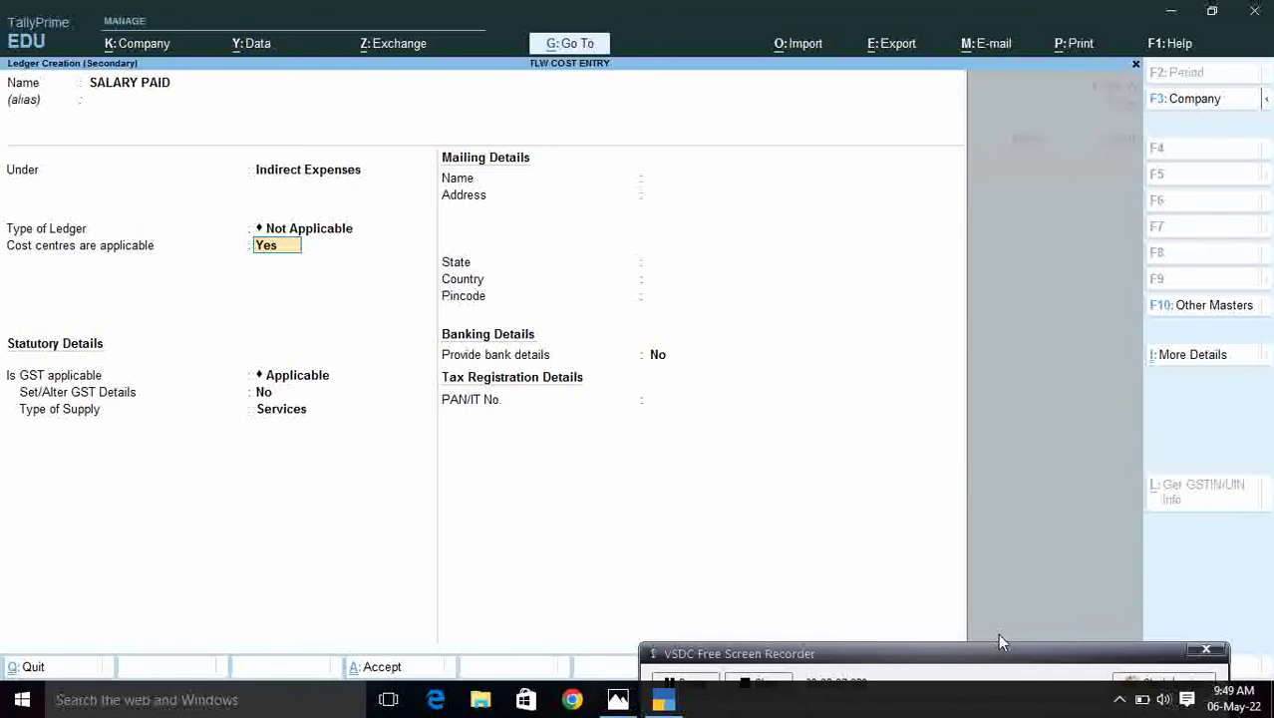
Step: Check the Apply Cost Centres for Ledgers option in the ledger configuration
key(F12)
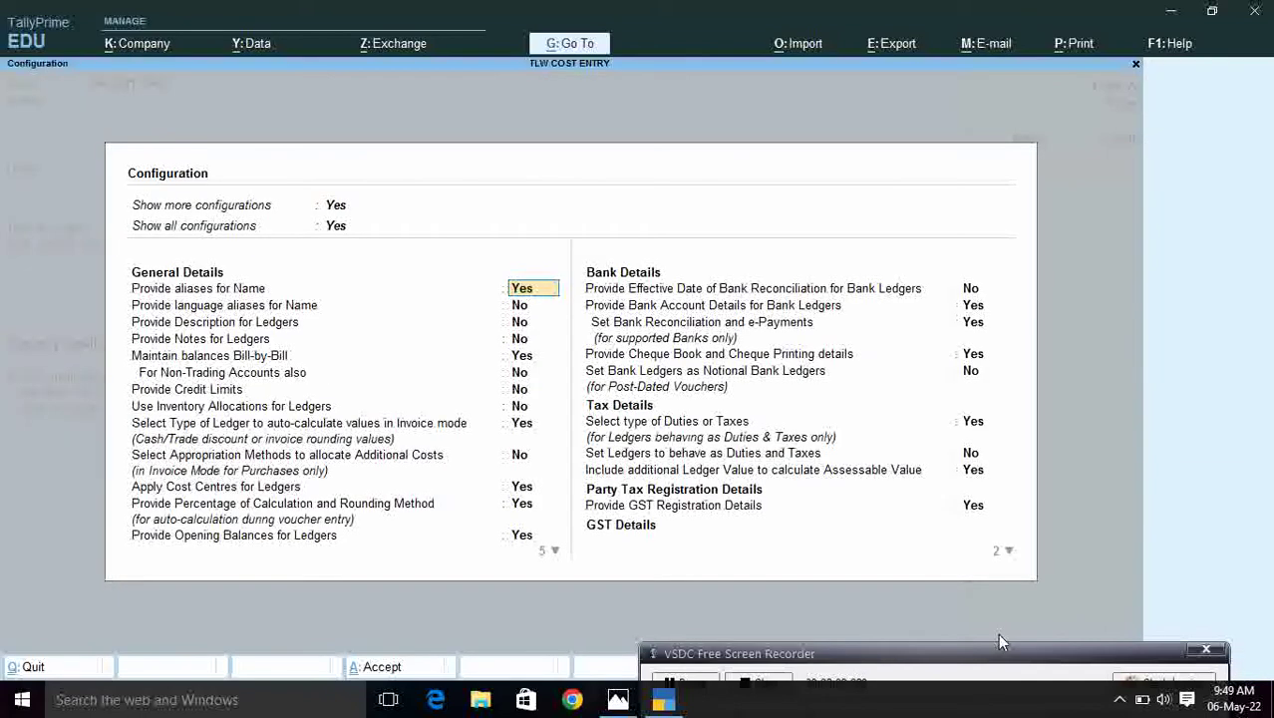
key(Down)
key(Down)
key(Down)
key(Down)
key(Down)
key(Down)
key(Down)
key(Down)
key(Down)
key(Down)
key(Down)
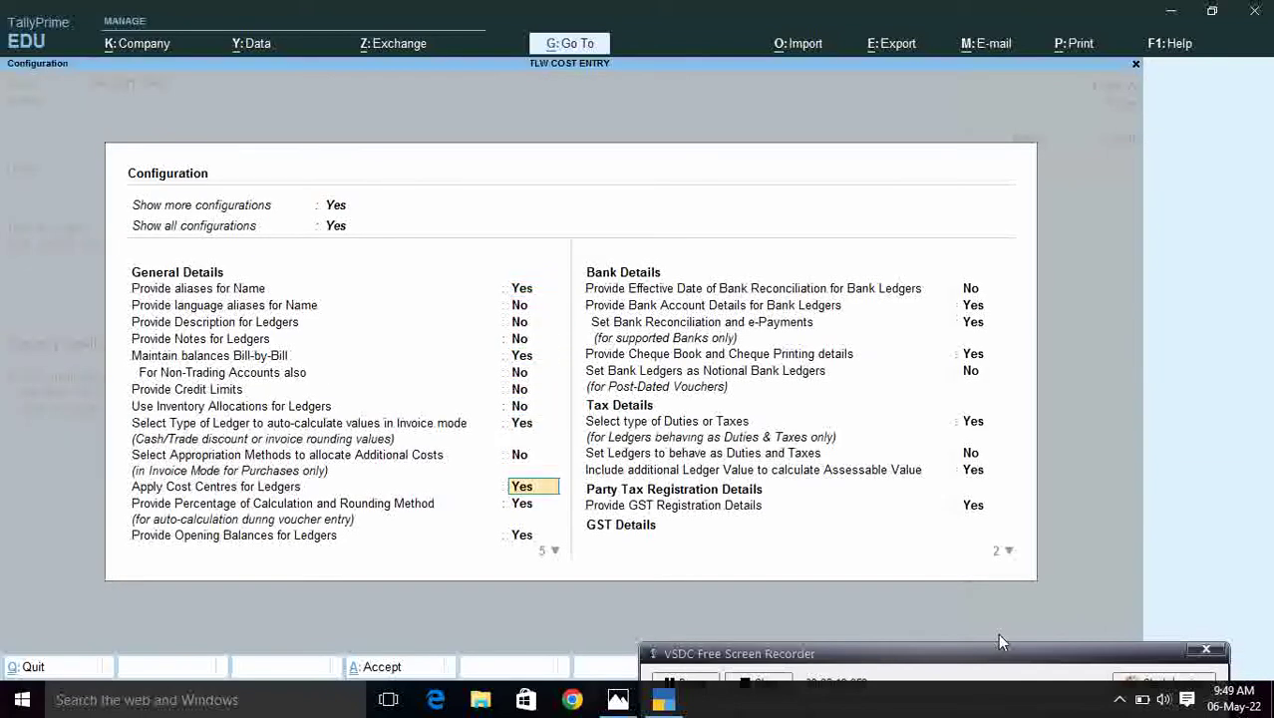
key(Up)
key(Down)
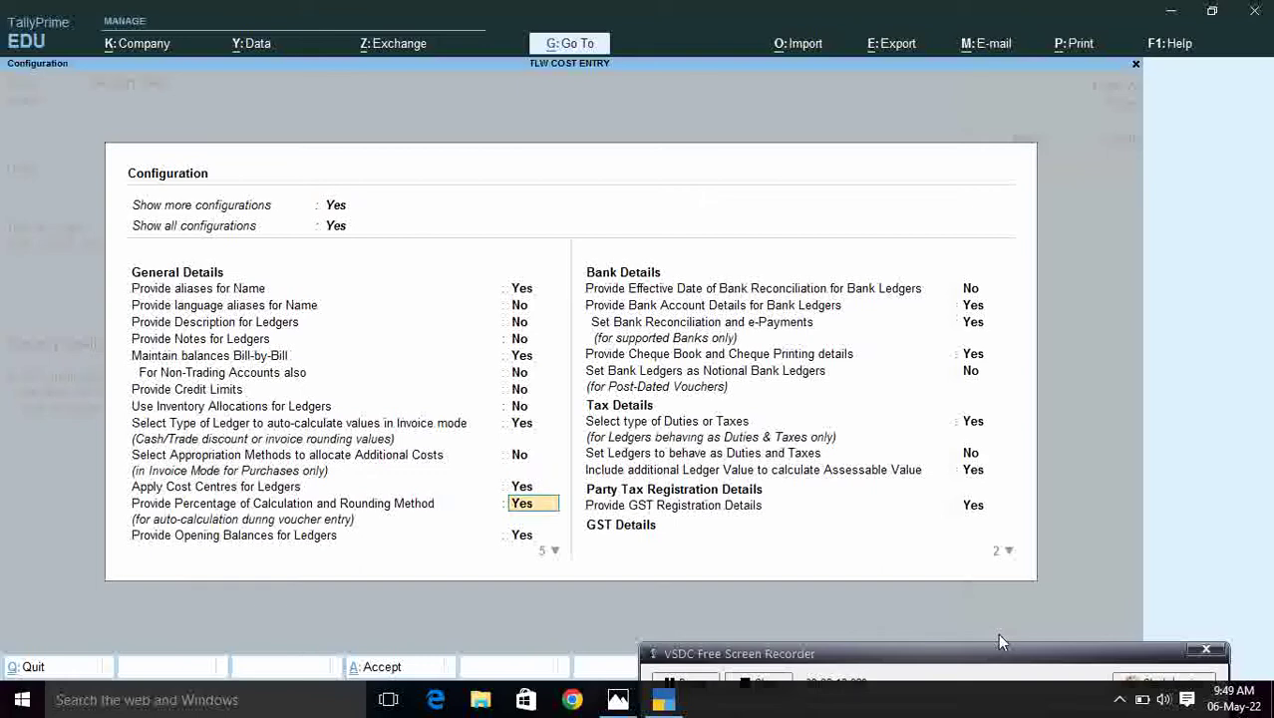
key(ctrl+a)
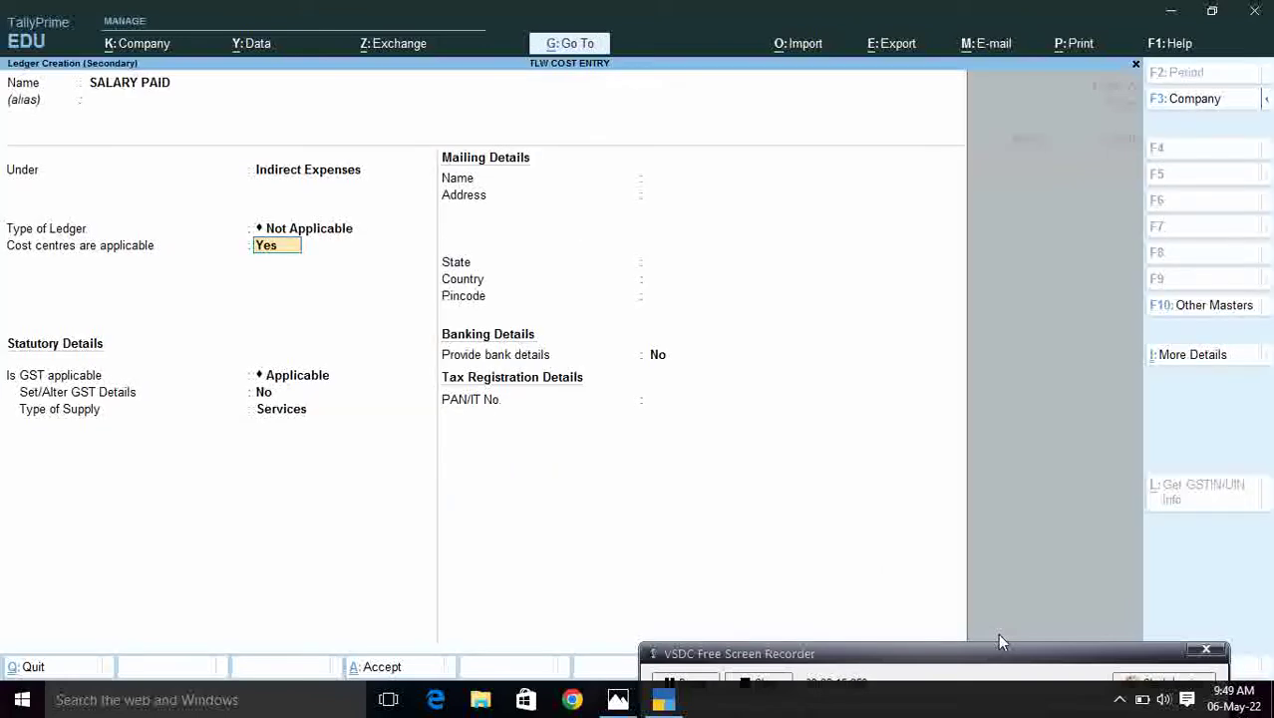
Step: Save the SALARY PAID ledger with cost centres applicable and leave the tax classification blank
key(ctrl+a)
key(Return)
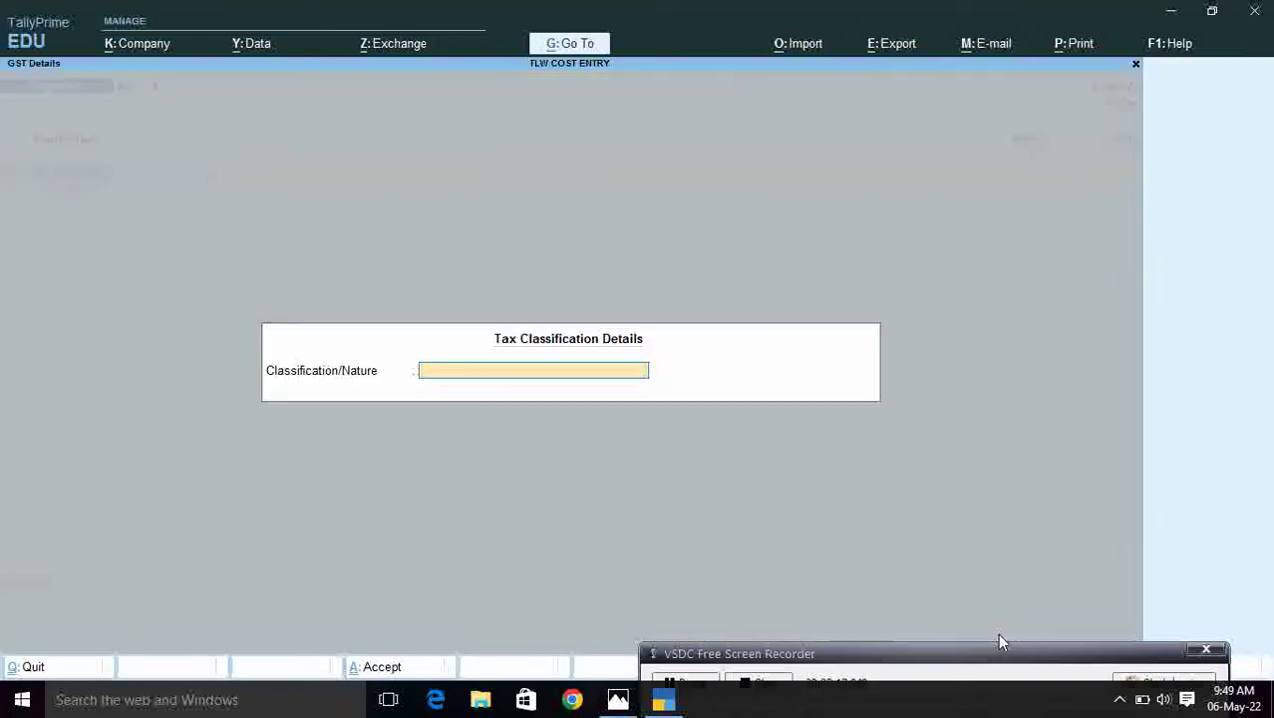
key(Return)
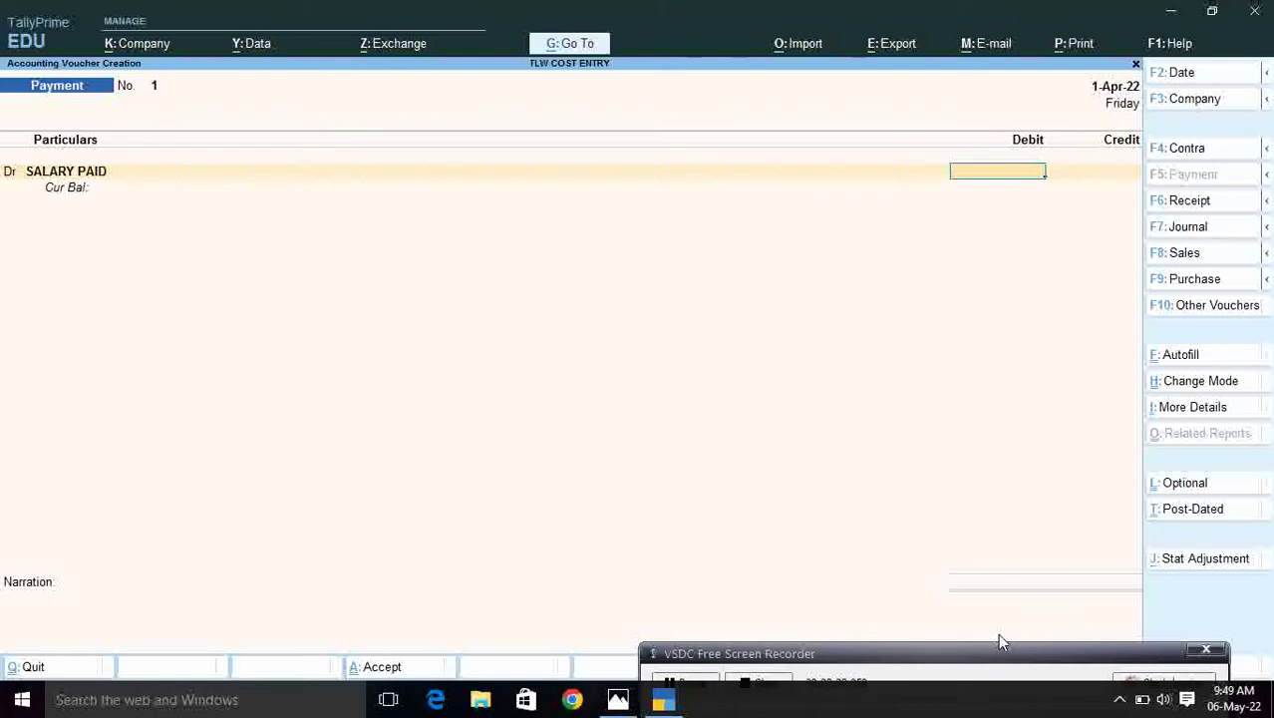
Step: Debit SALARY PAID with 580000 and choose the EMPLOYEE category for its cost allocation
text(580000)
key(Return)
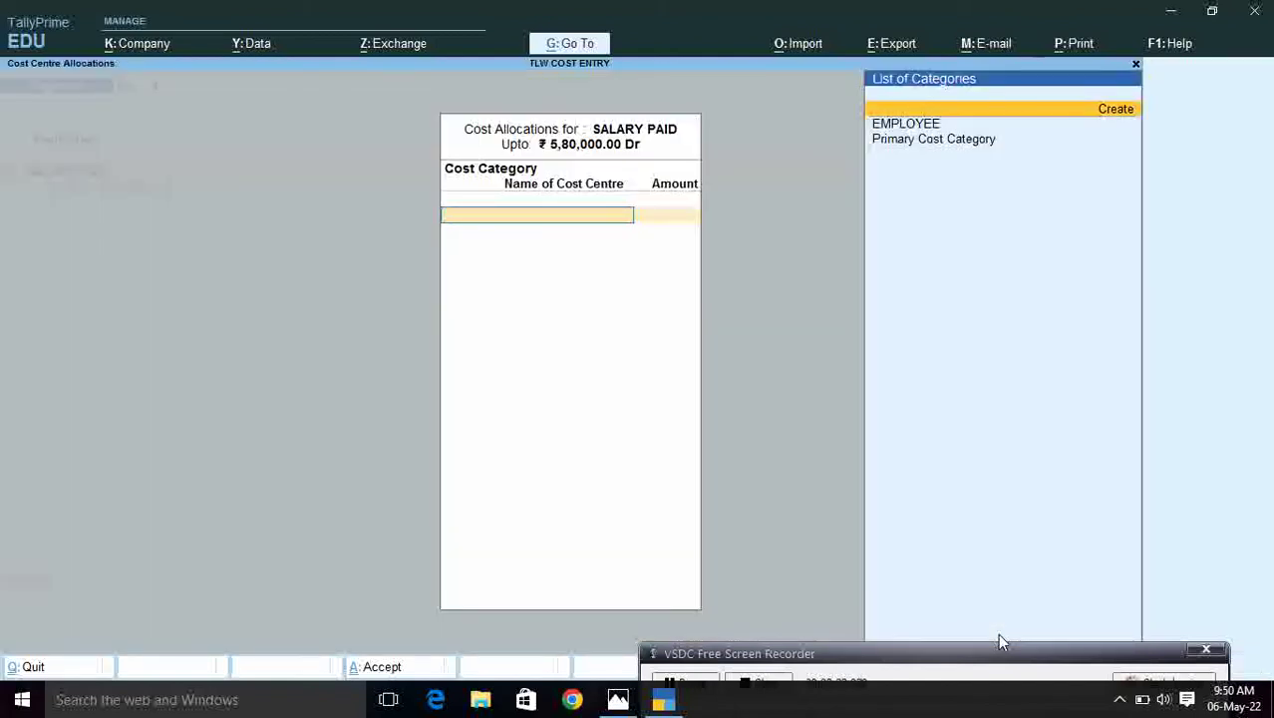
key(Return)
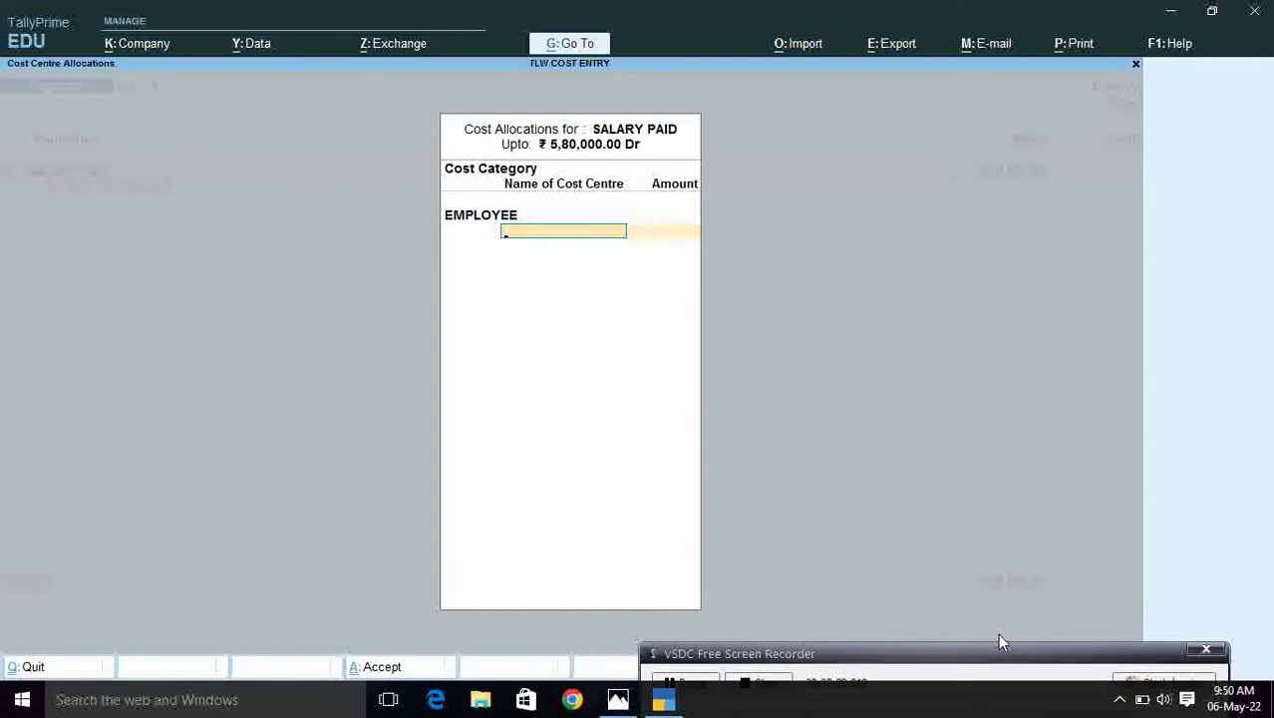
Step: Allocate 150000 of the salary to the cost centre of the first employee created
key(Down)
key(Down)
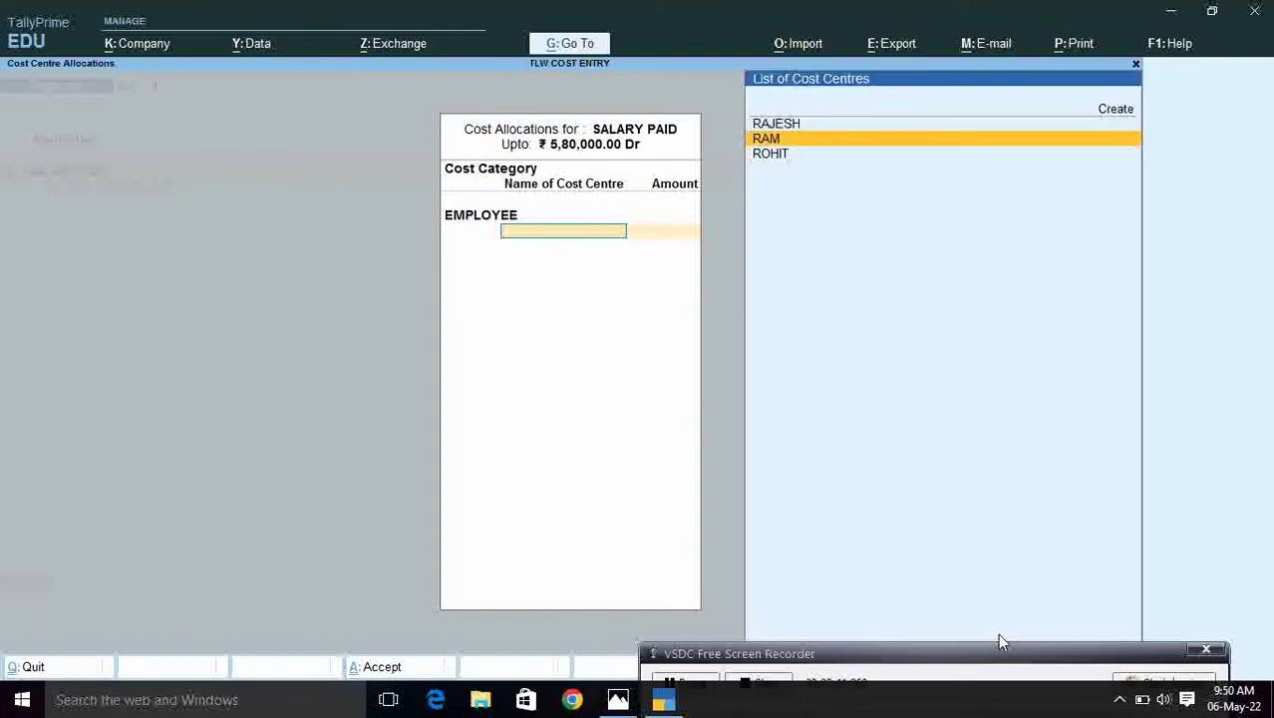
key(Return)
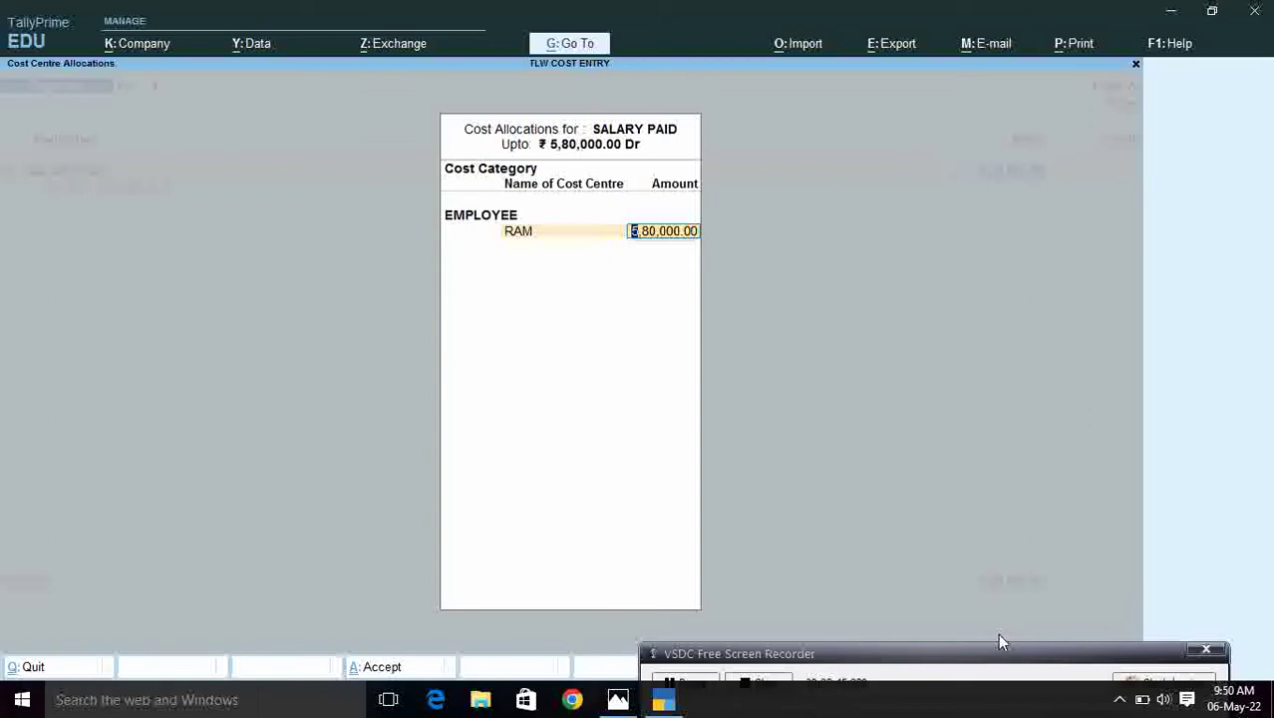
text(150000)
key(Return)
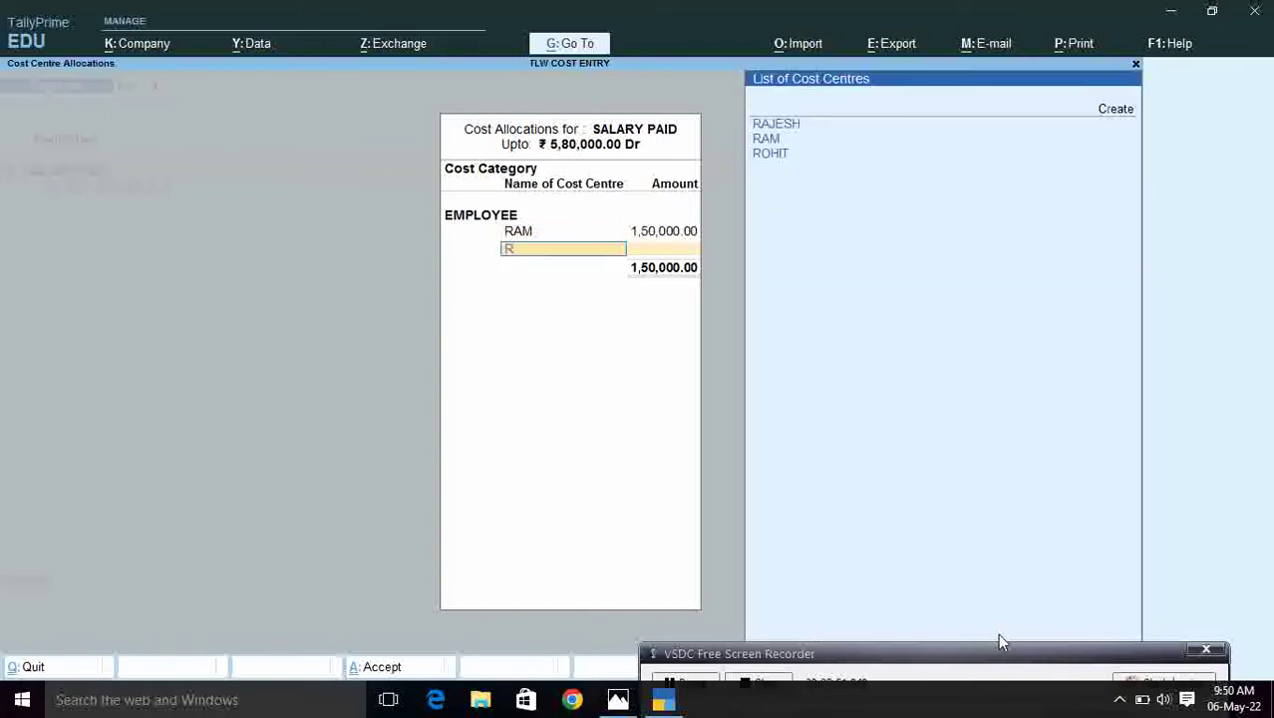
Step: Allocate 2,50,000 of the salary to the cost centre of the second employee created
text(RA)
key(Return)
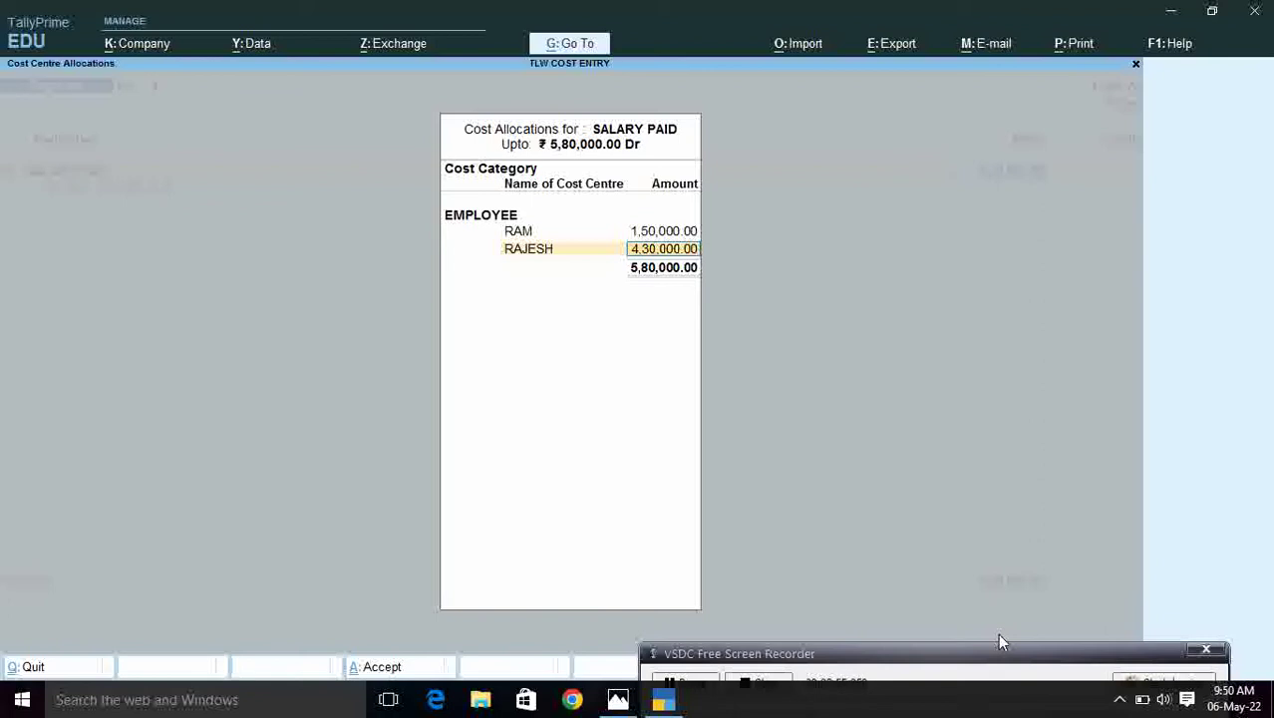
text(2,5)
text(0,00)
text(0000)
key(Return)
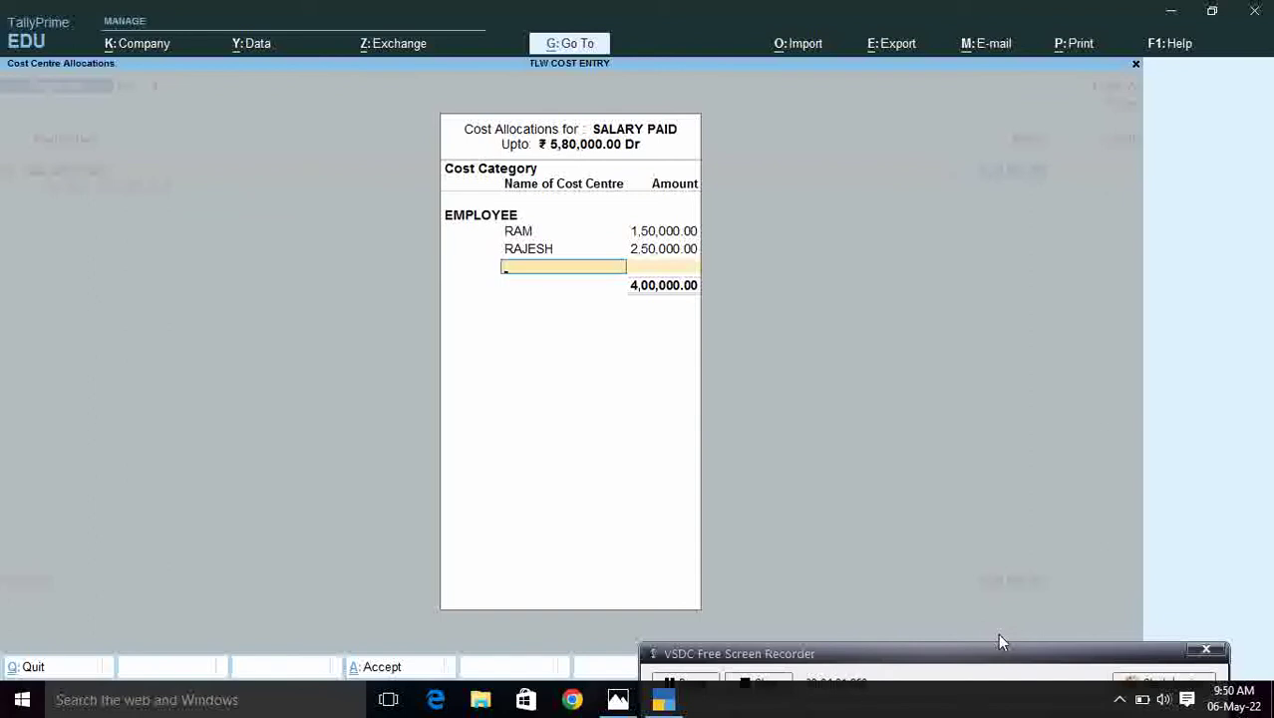
Step: Allocate the remaining 1,80,000 of the salary to the cost centre of the third employee created
key(Down)
key(Down)
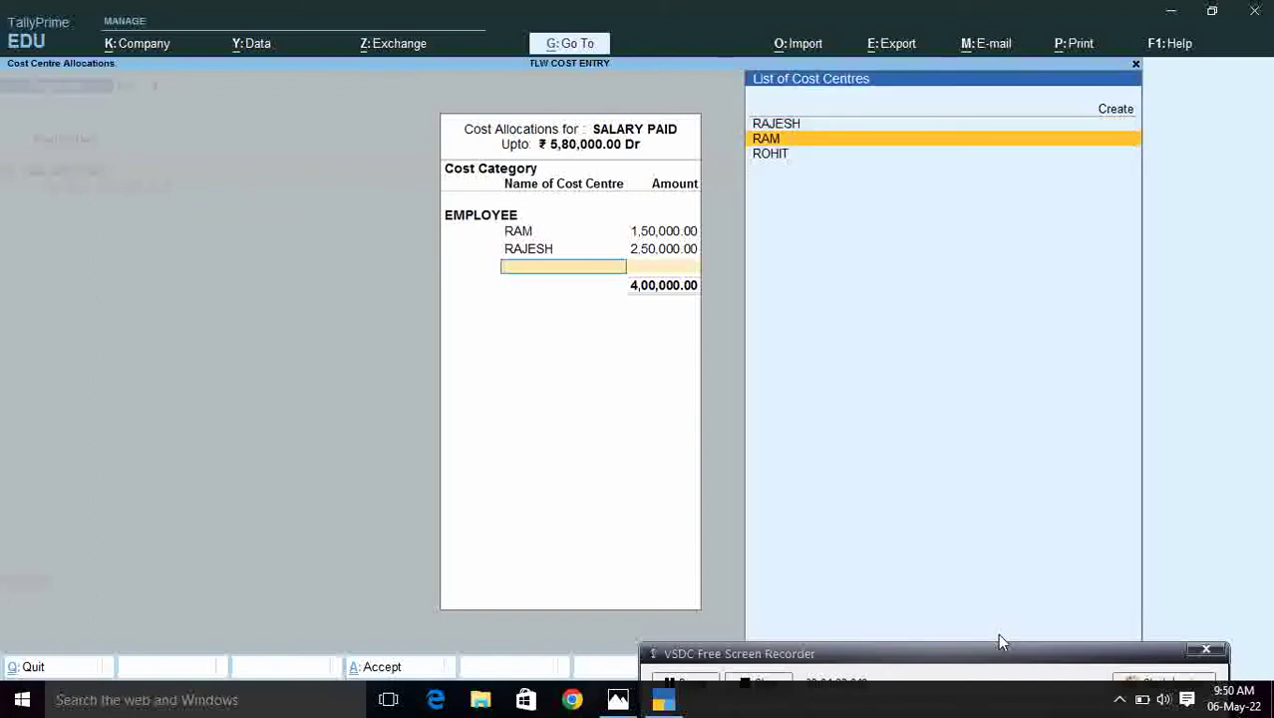
key(Return)
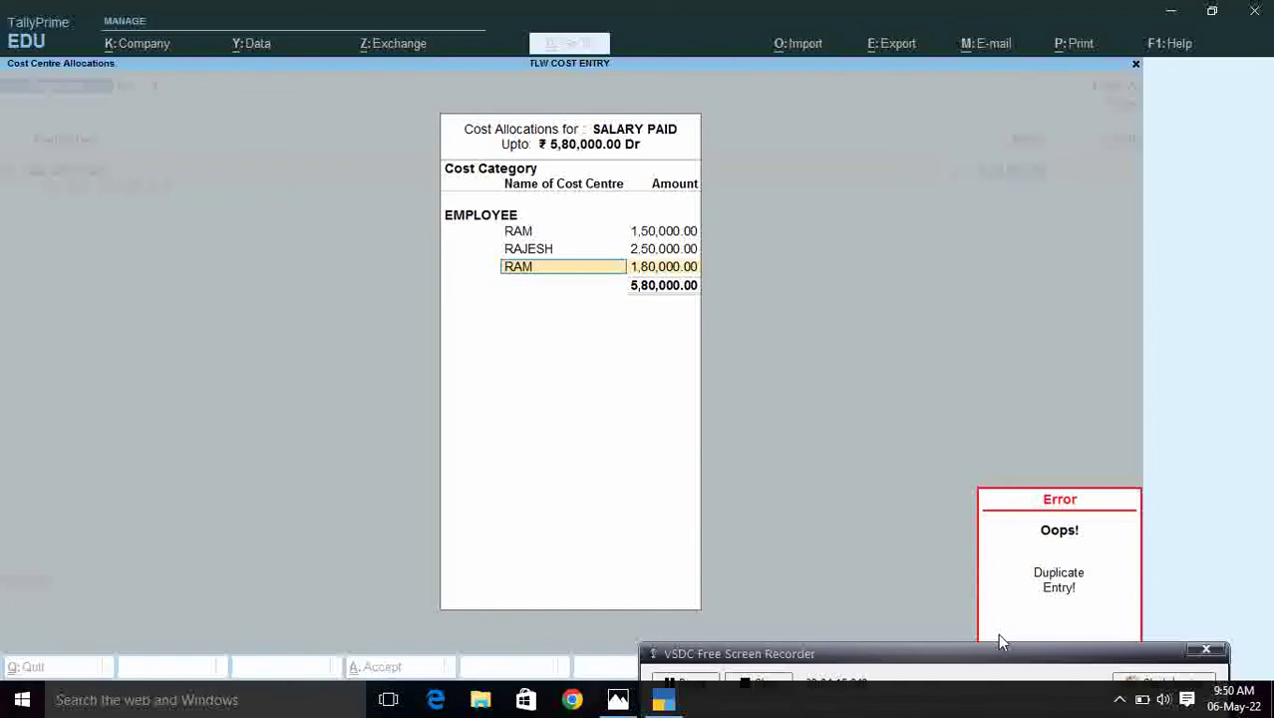
key(Escape)
key(Down)
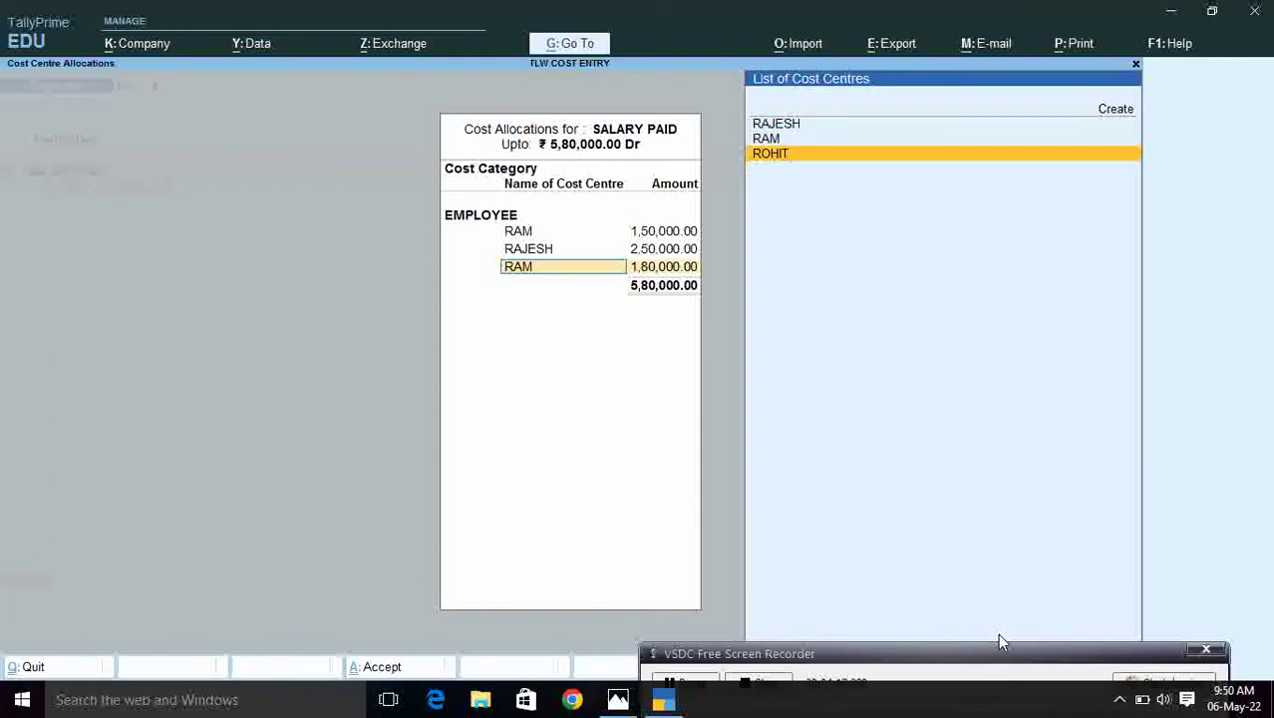
key(Return)
key(Return)
key(Return)
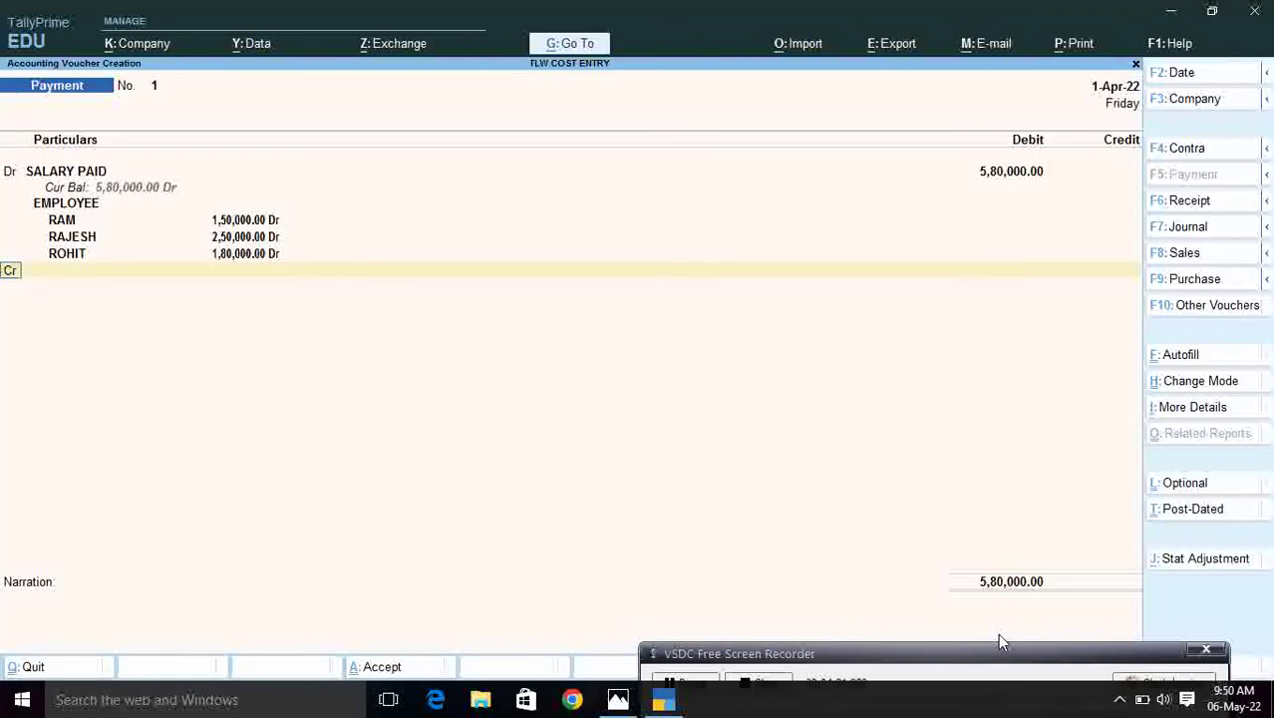
Step: Create a ledger named PUN BANK under Bank Accounts for the voucher's credit line
key(Return)
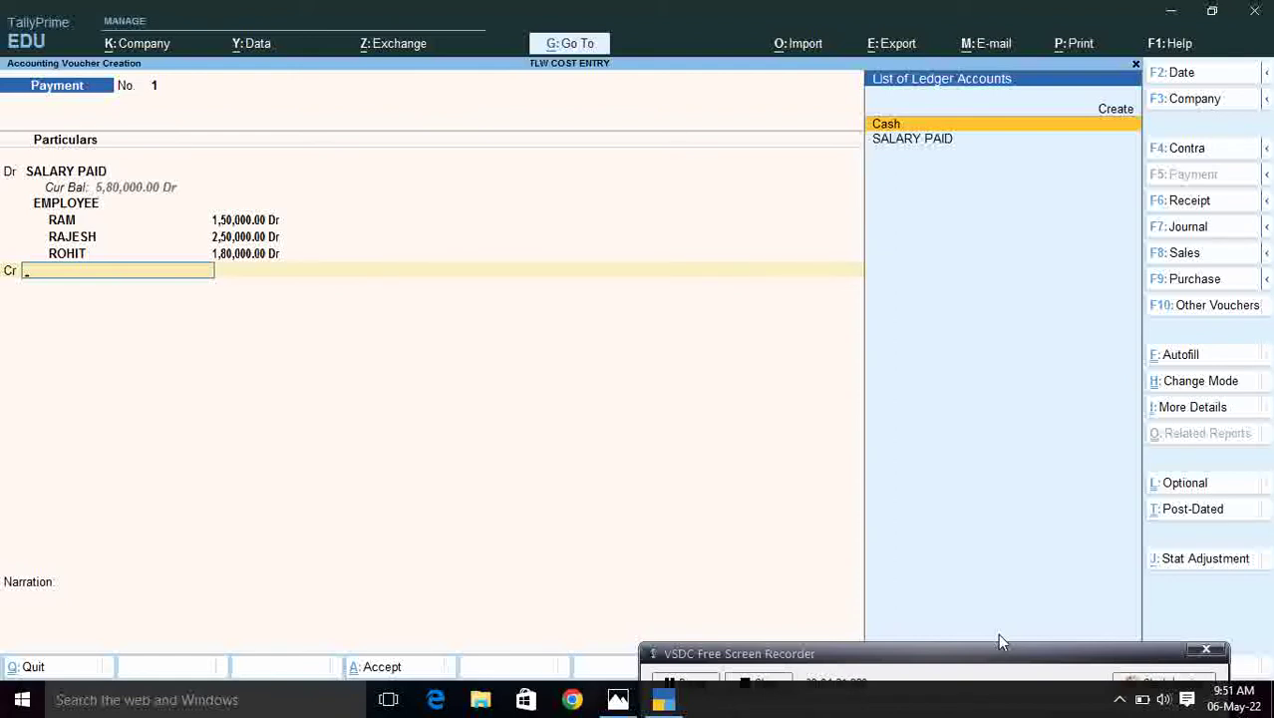
key(alt+c)
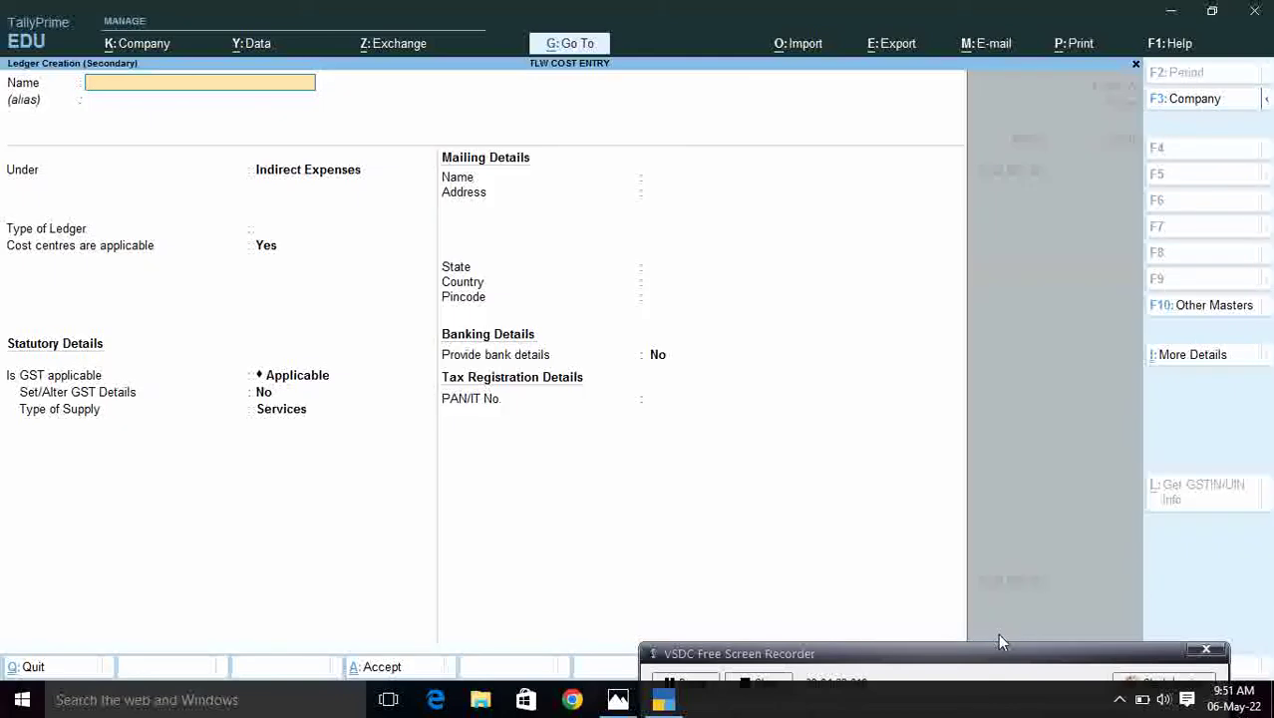
text(PUN BANK)
key(Return)
text(BA)
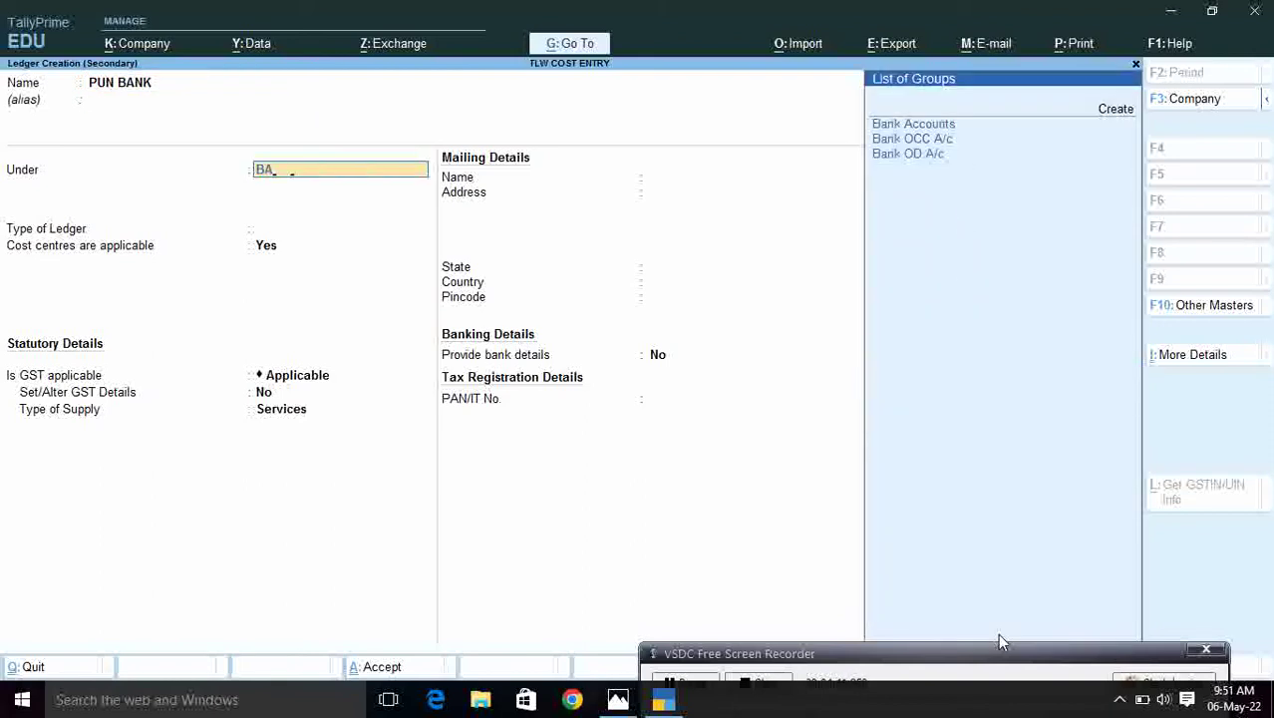
text(nk)
key(Return)
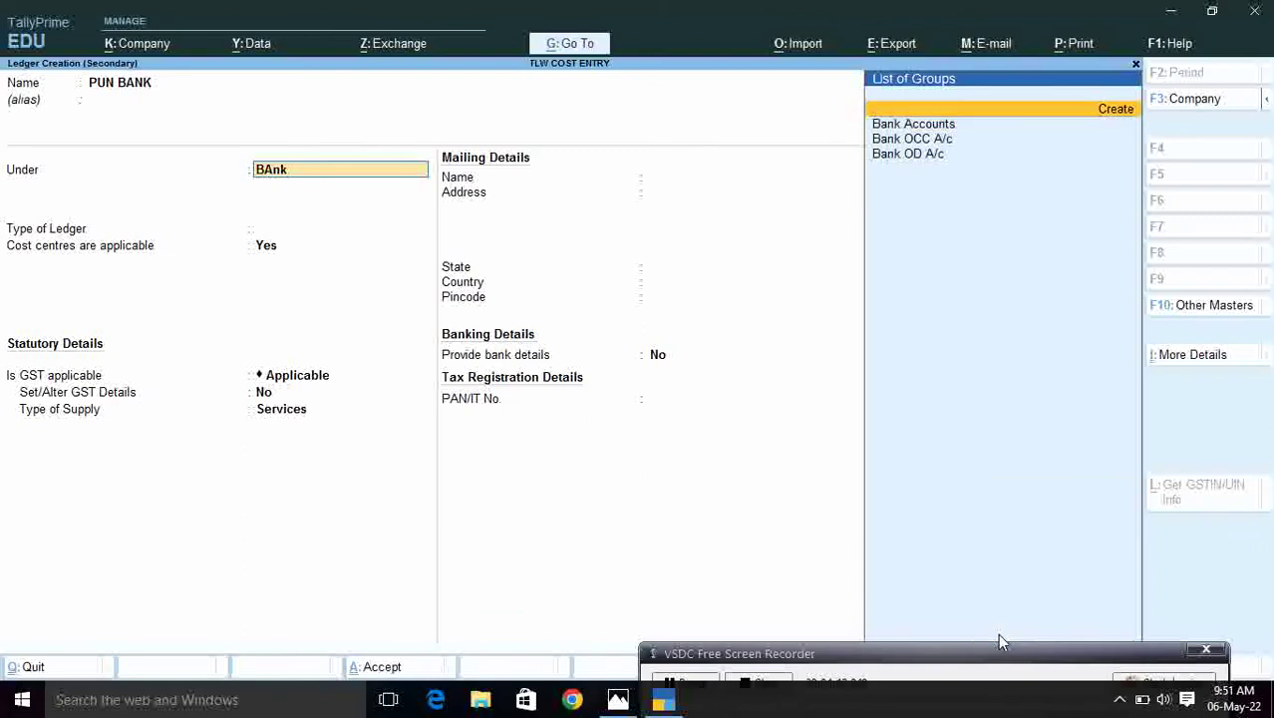
key(Down)
key(Return)
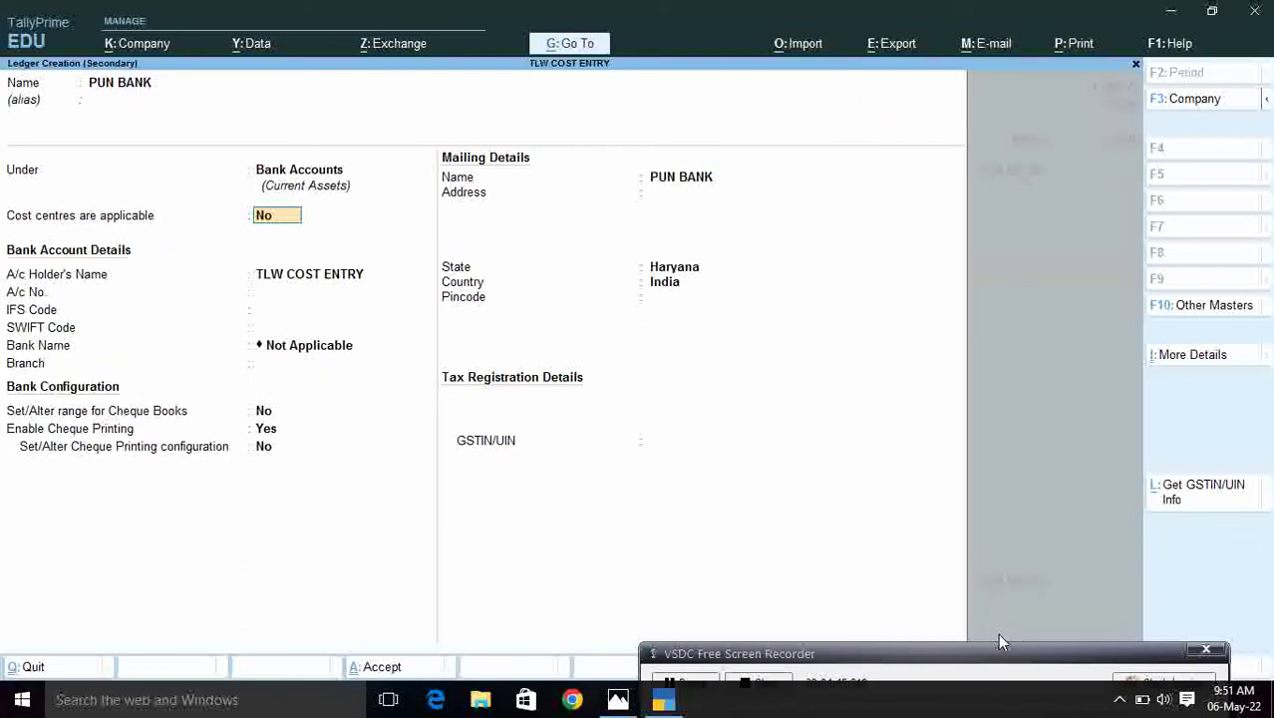
Step: Save the PUN BANK ledger with cost centres not applicable and the bank account and configuration details left at their defaults
key(Return)
key(Return)
key(Return)
key(Return)
key(Return)
key(Return)
key(Return)
key(Return)
key(Return)
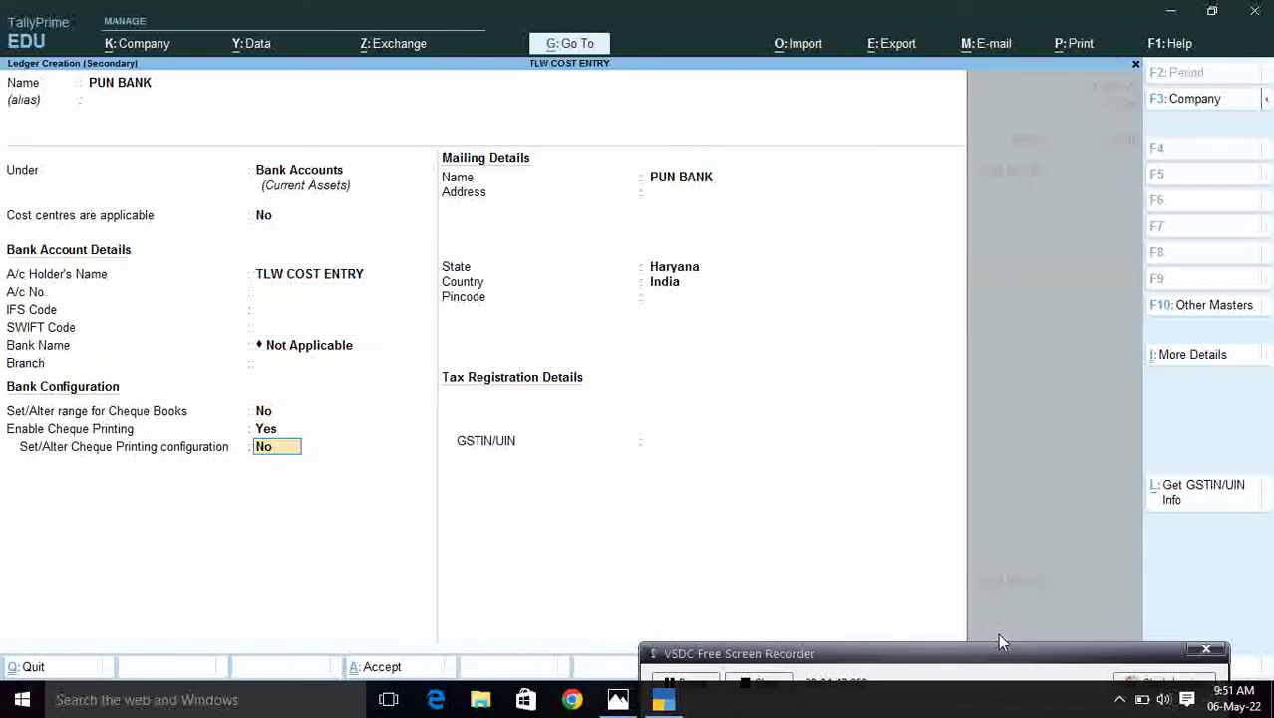
key(ctrl+a)
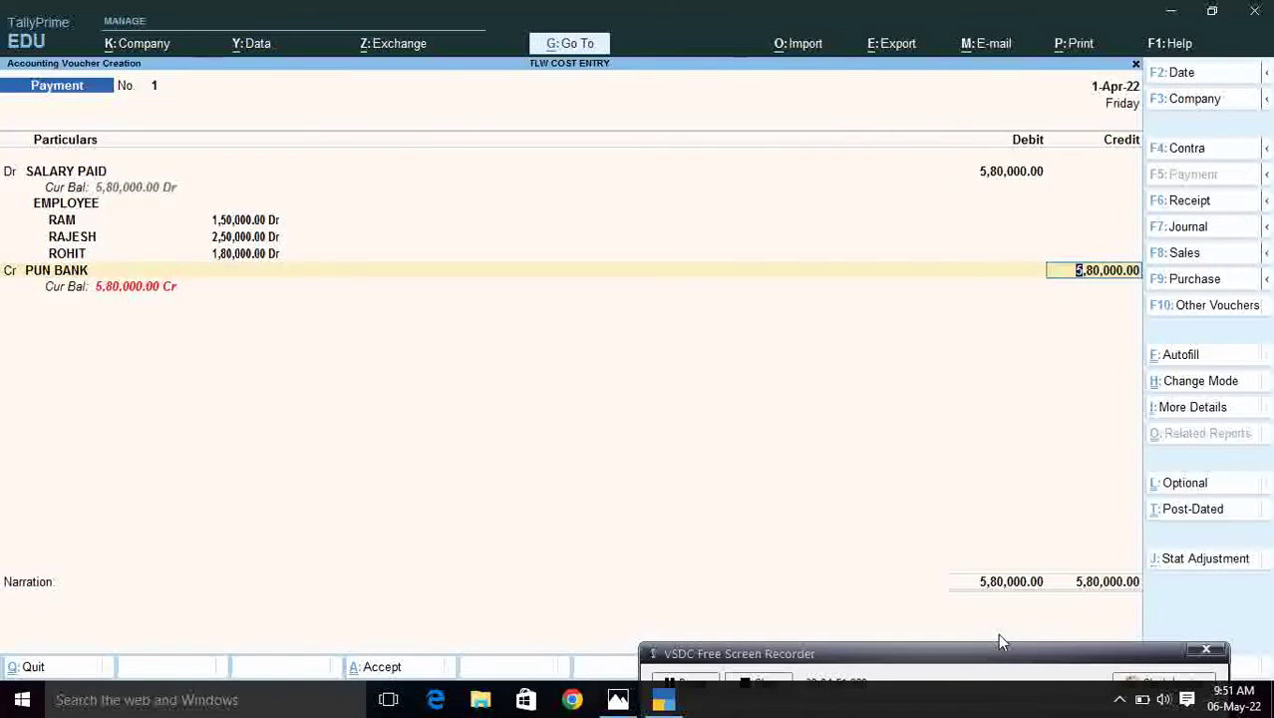
Step: Credit PUN BANK with 5,80,000 and record the bank allocation as a cheque with instrument number 34521 and no cheque range
key(Return)
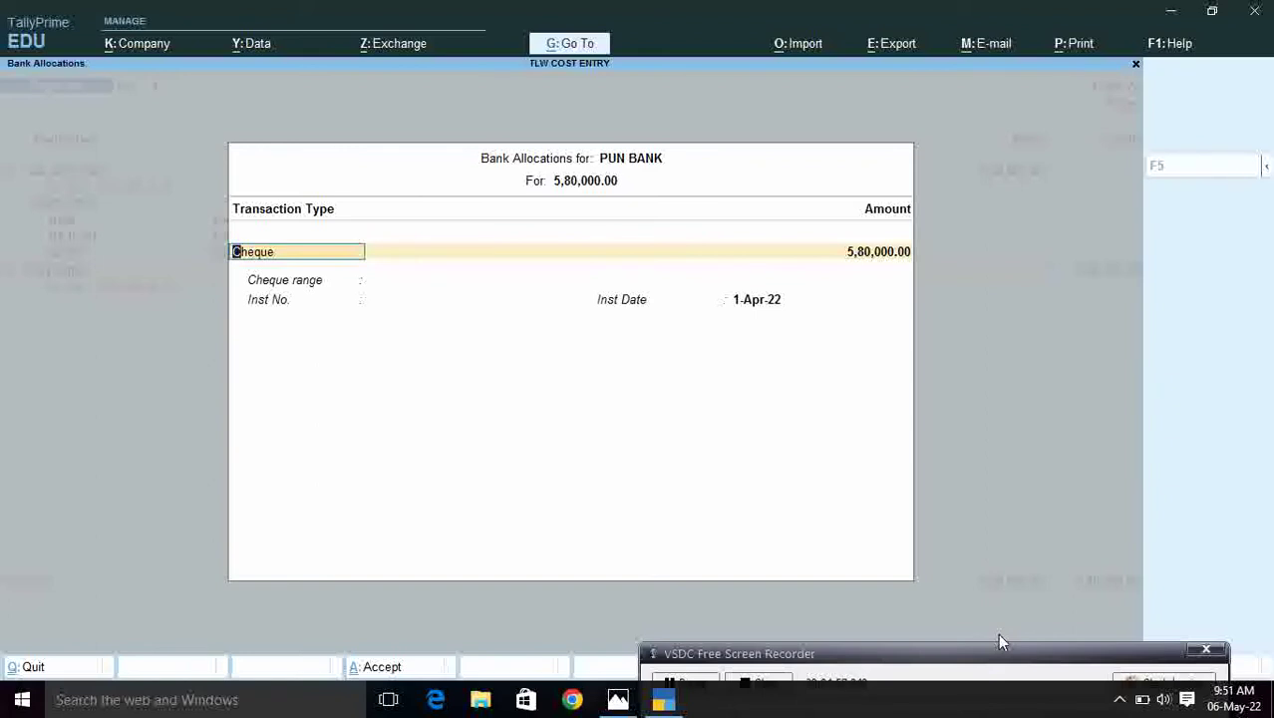
key(Return)
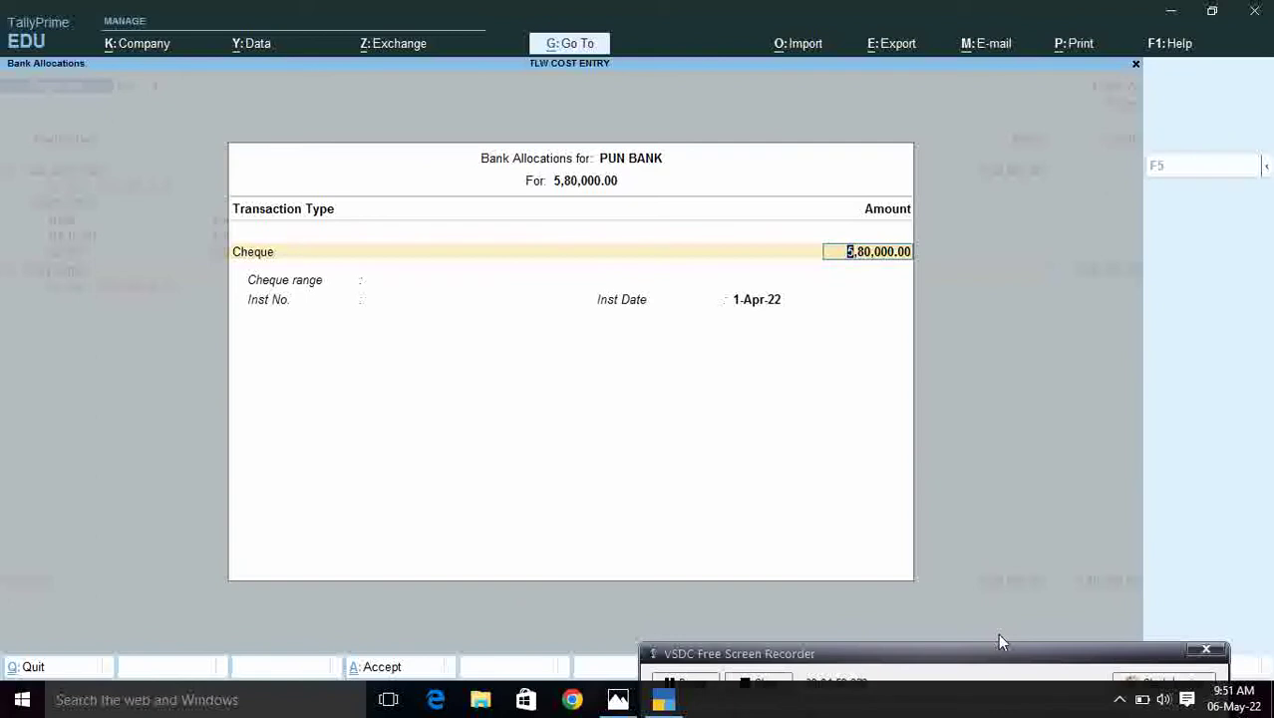
key(Return)
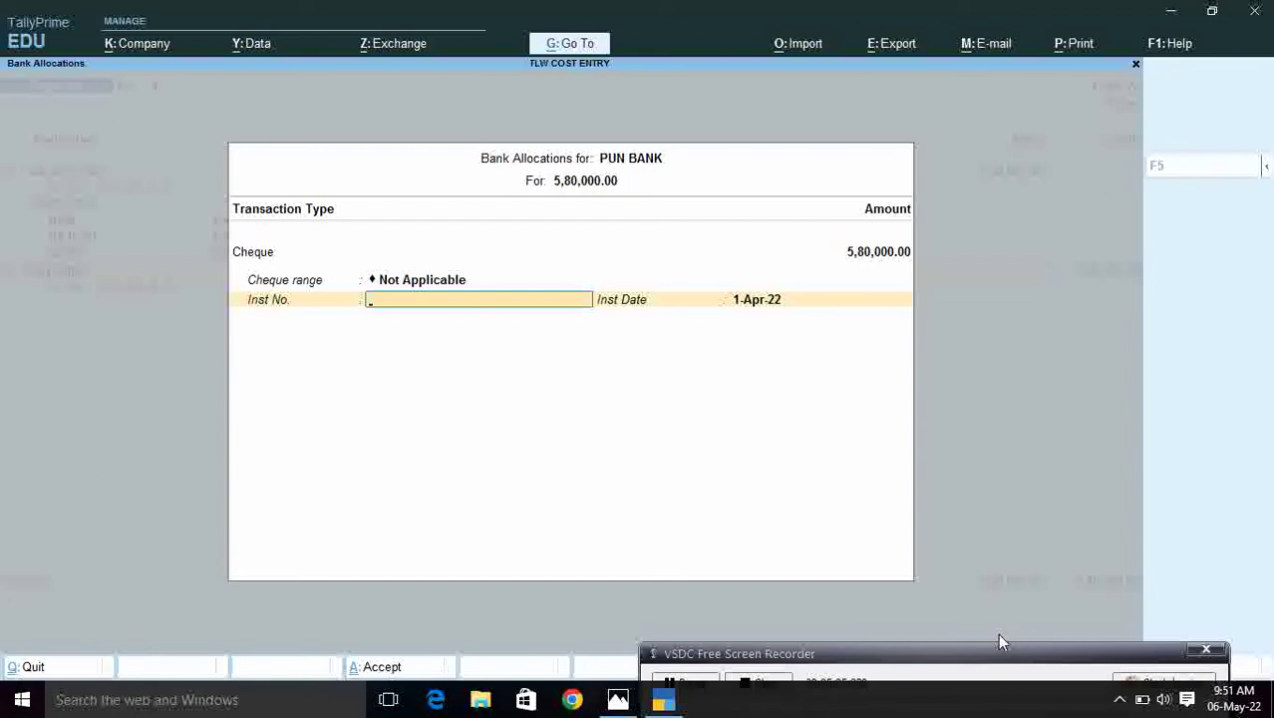
text(34521)
key(Return)
key(Return)
key(Return)
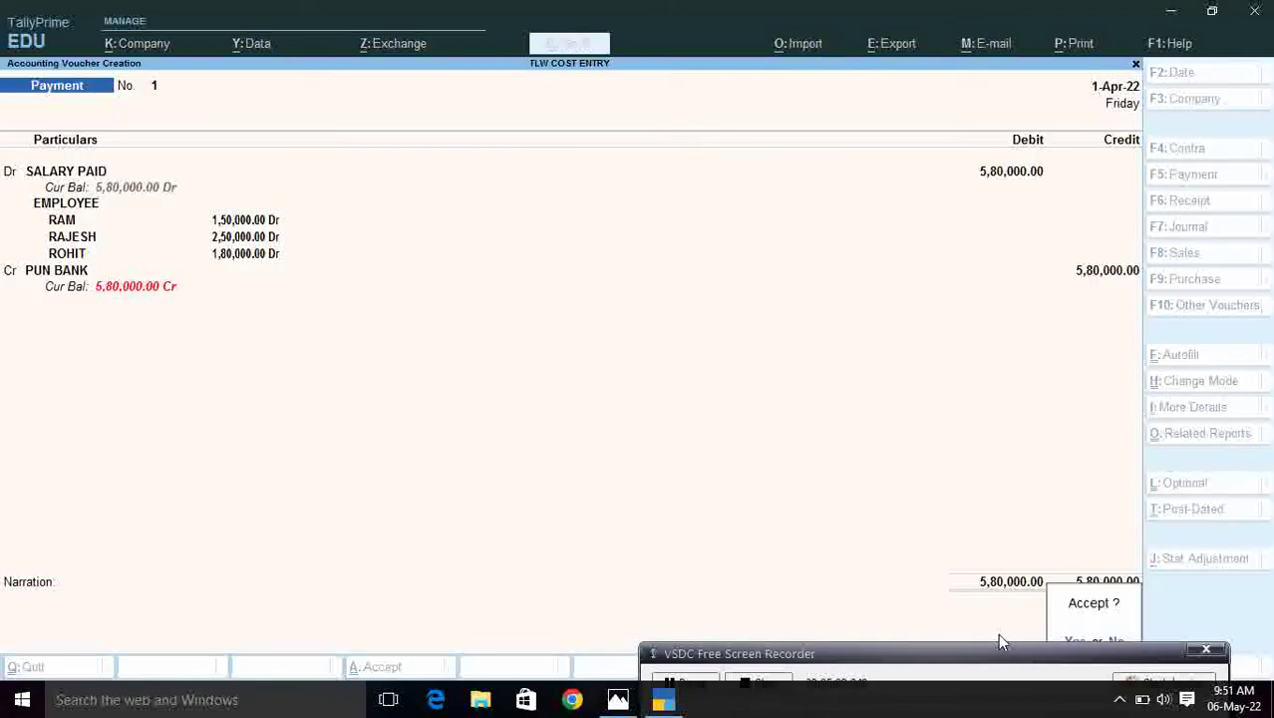
Step: Save the salary payment voucher with the narration left blank
key(Escape)
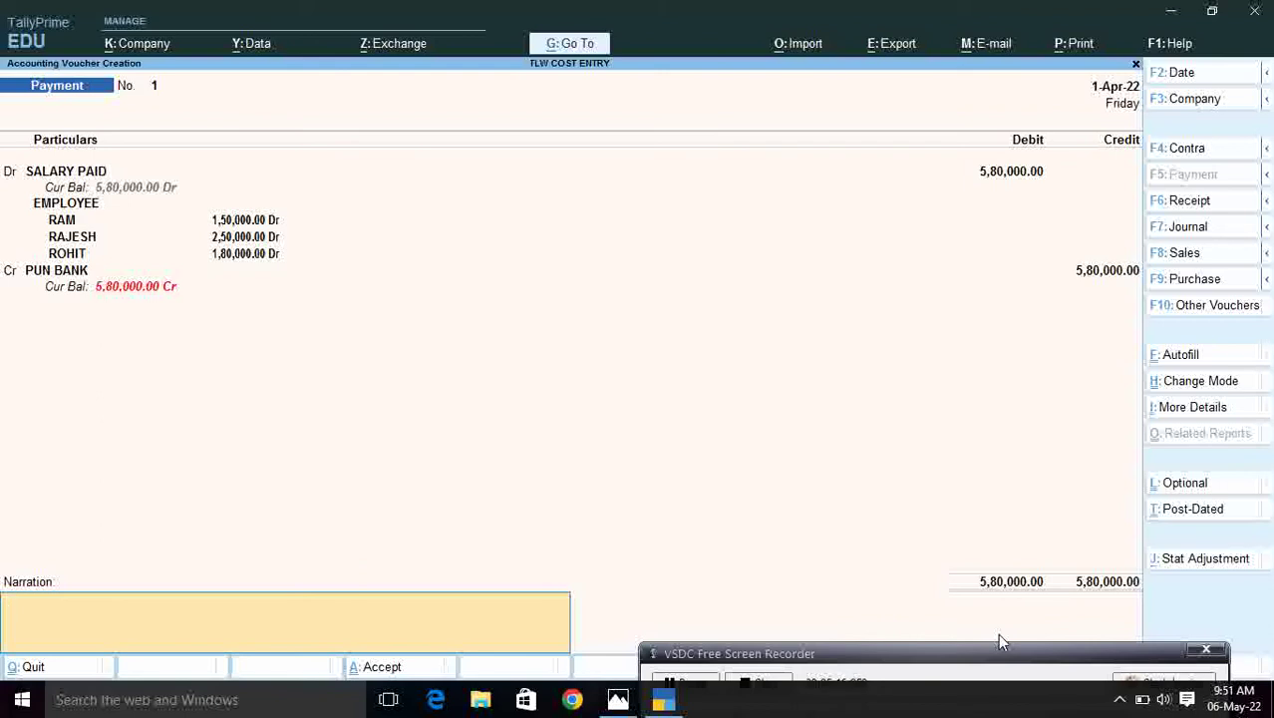
key(Return)
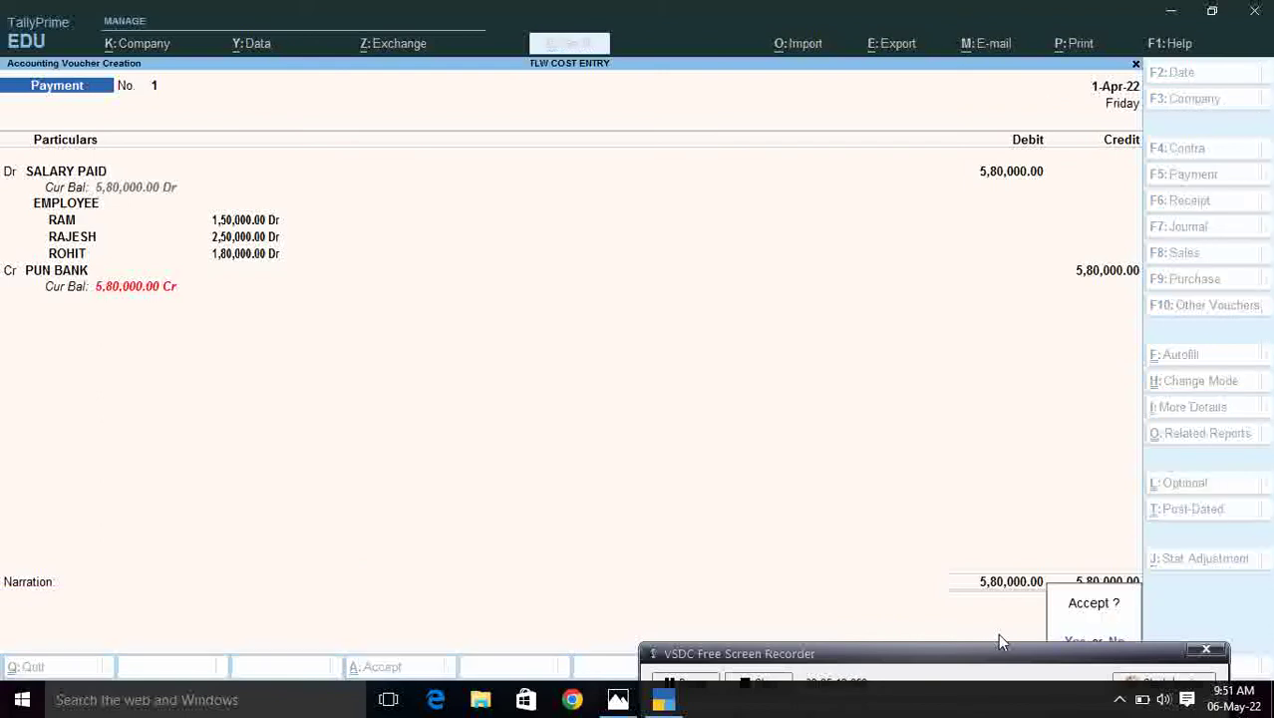
key(Return)
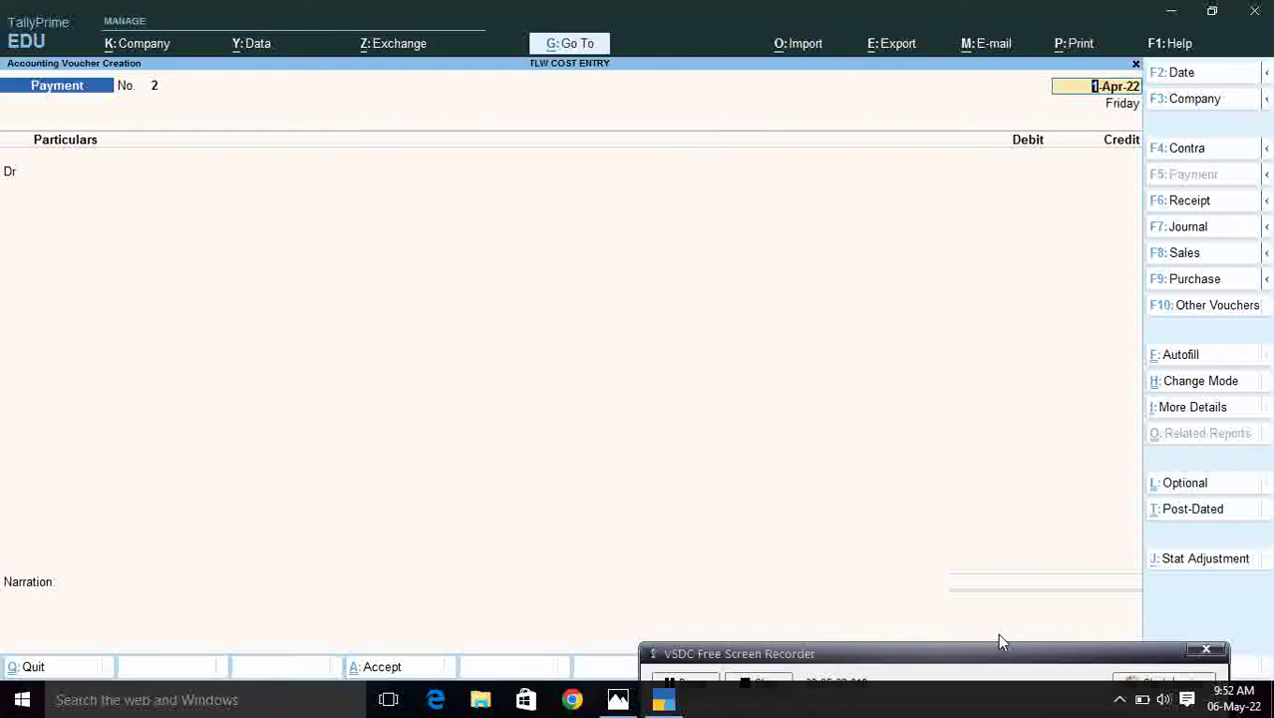
Step: Start a receipt voucher and create a ledger named COMMISSION RECIVED under Indirect Incomes for its credit line
key(F6)
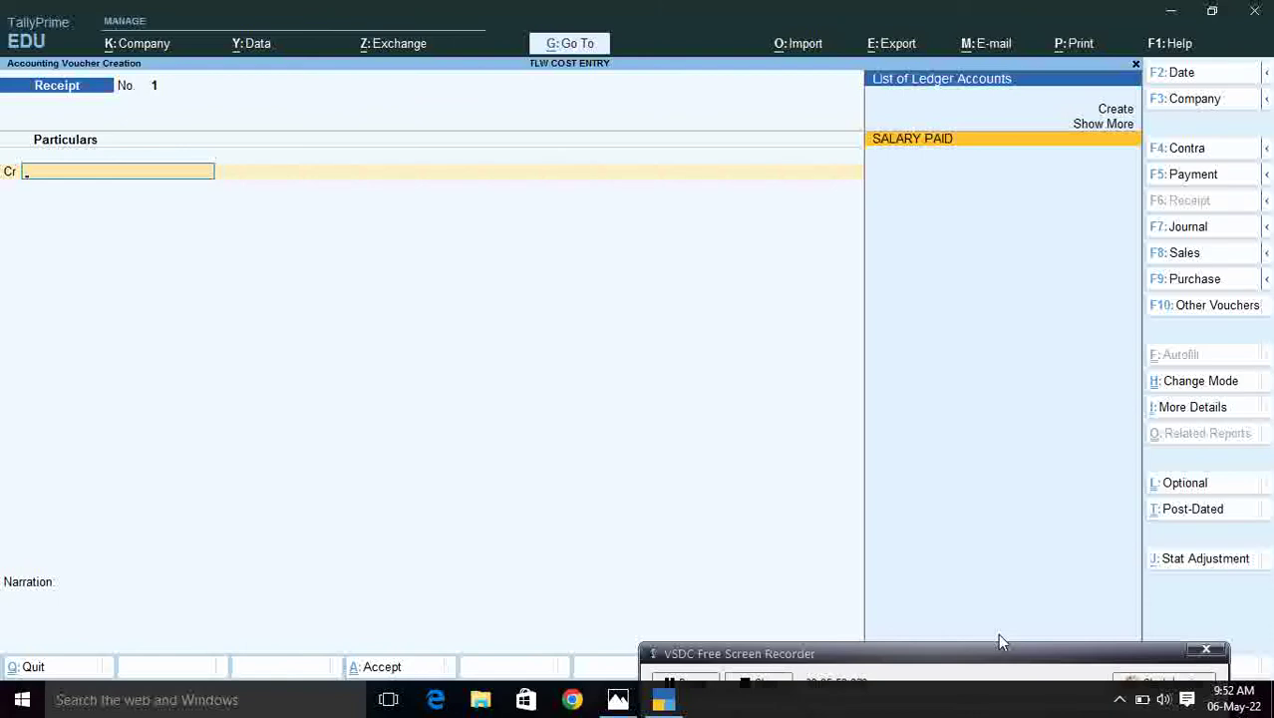
key(ctrl)
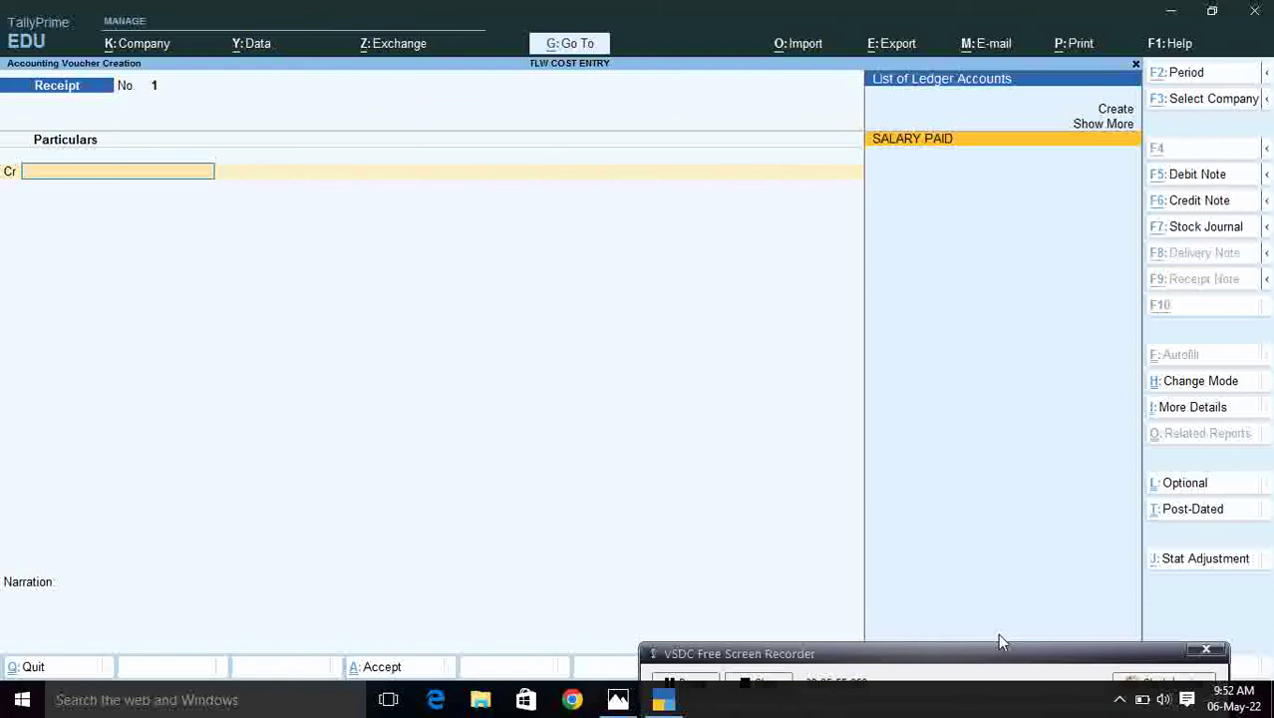
key(alt+c)
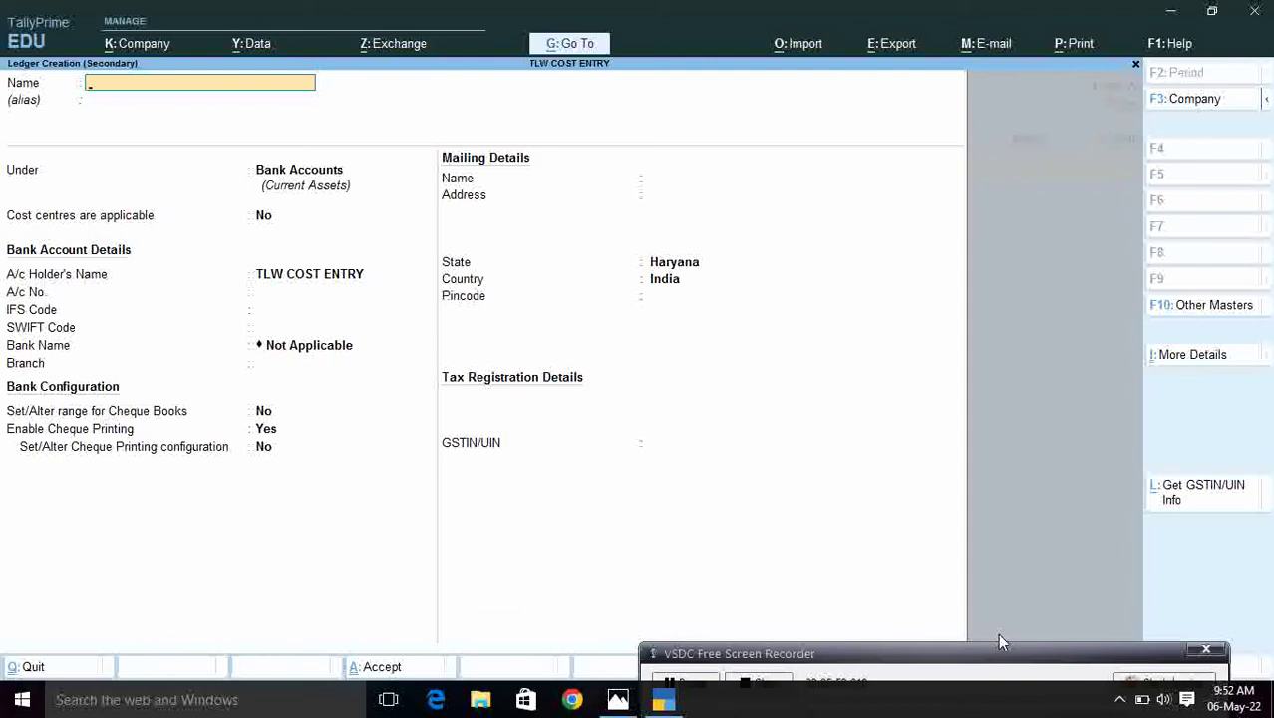
text(COMMISSION RE)
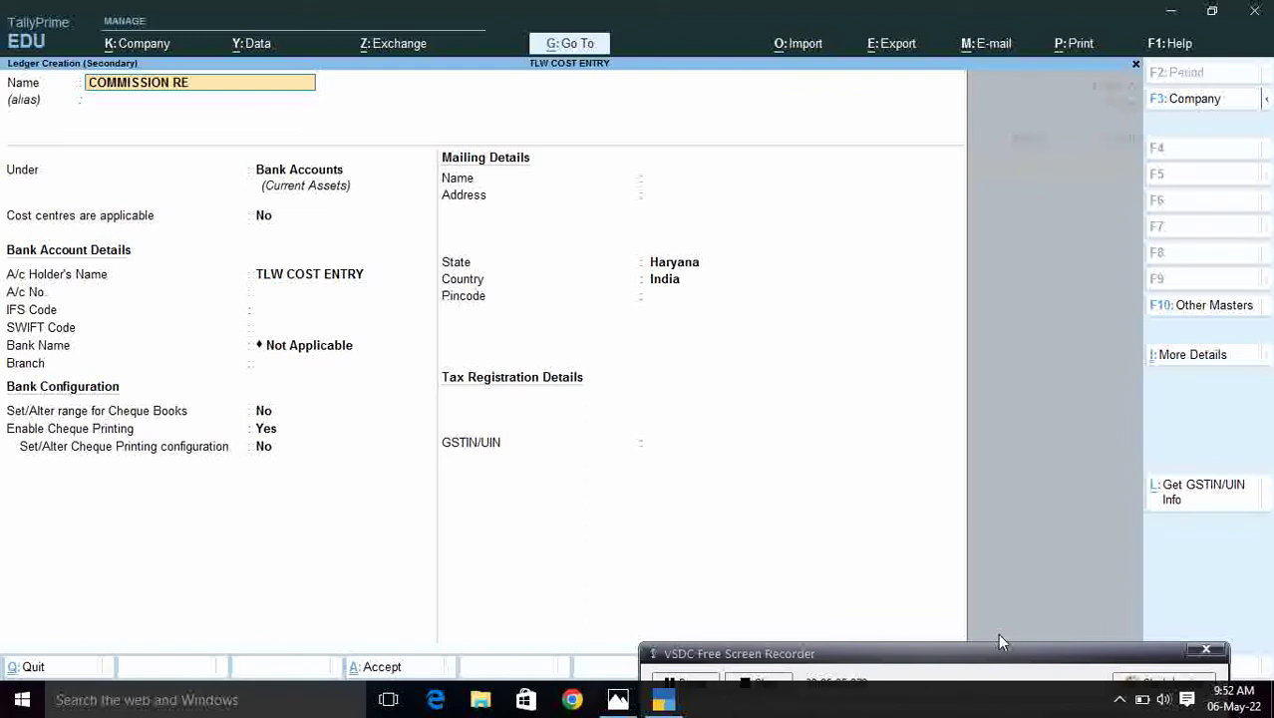
text(CIVED)
key(Return)
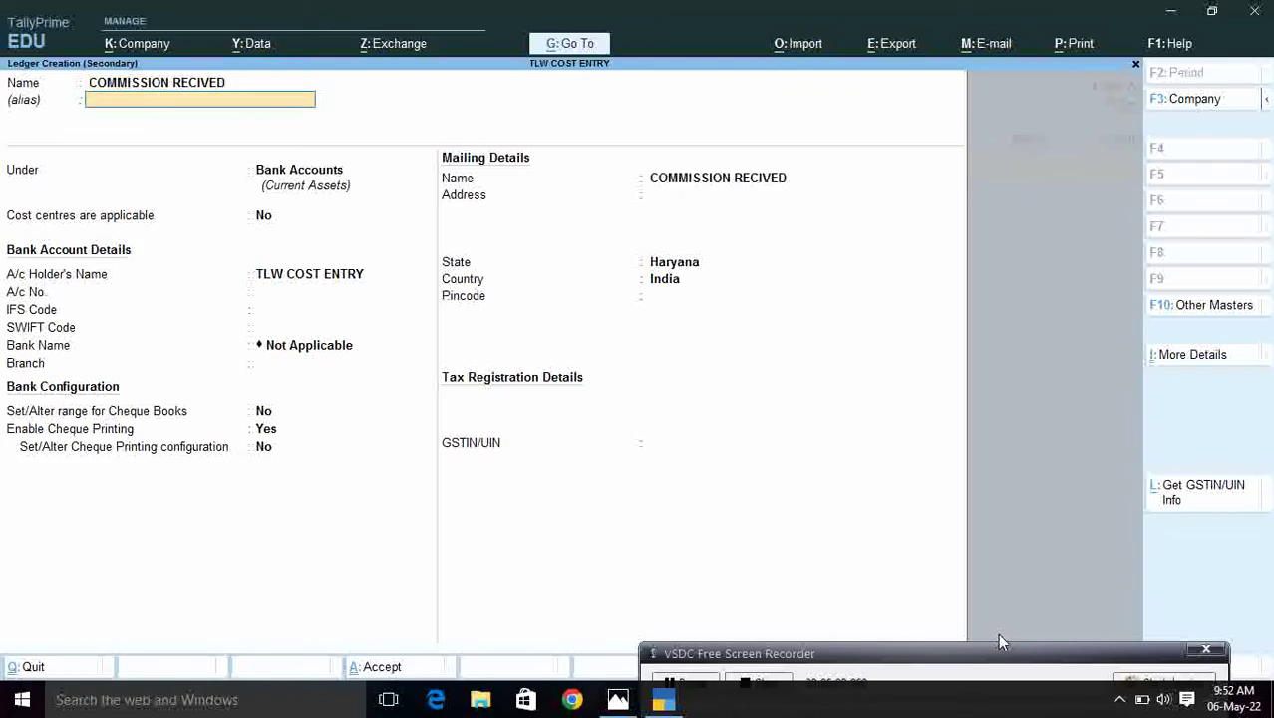
key(Return)
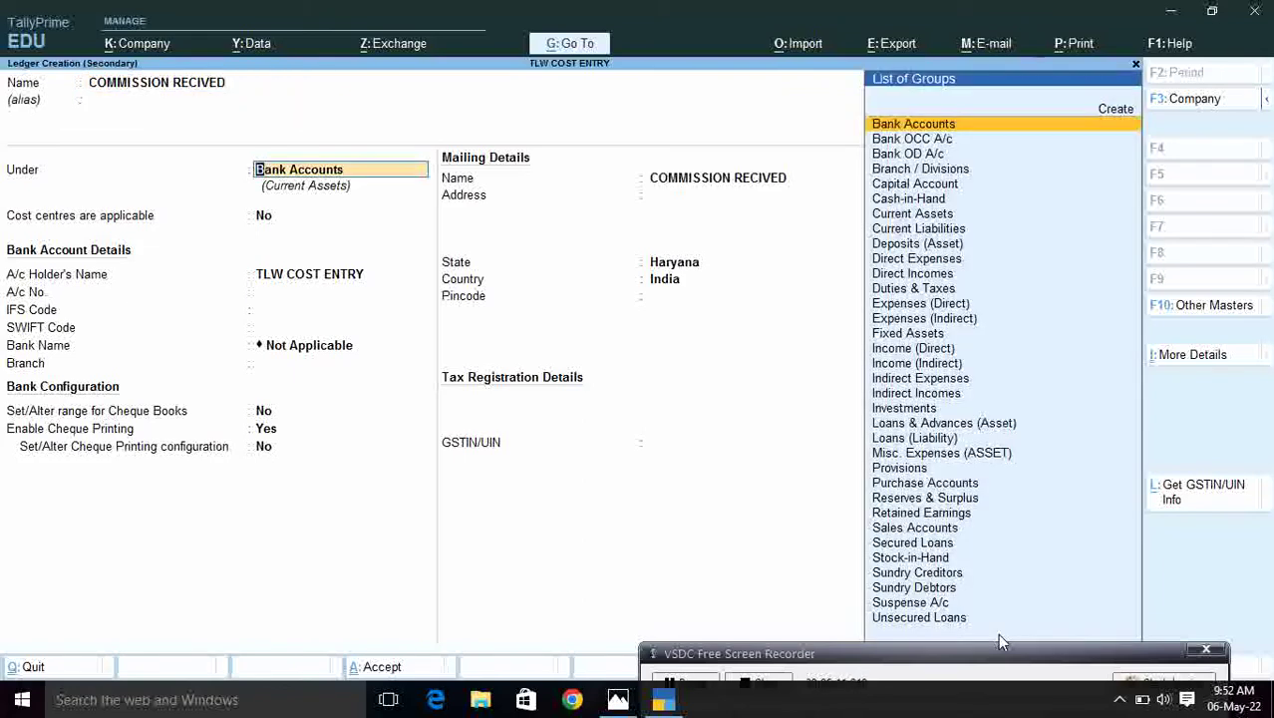
text(IN)
key(Down)
key(Down)
key(Down)
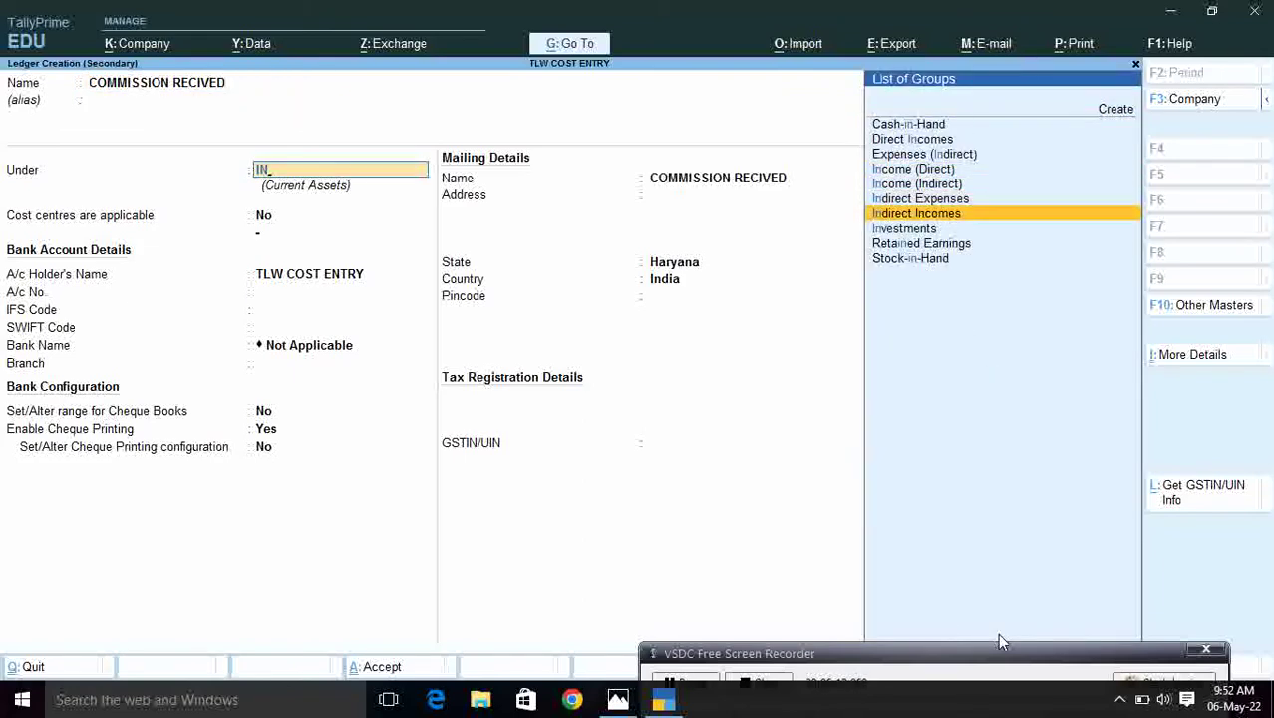
key(Return)
Step: Save the COMMISSION RECIVED ledger with cost centres applicable, GST applicable for services and no bank details
key(Return)
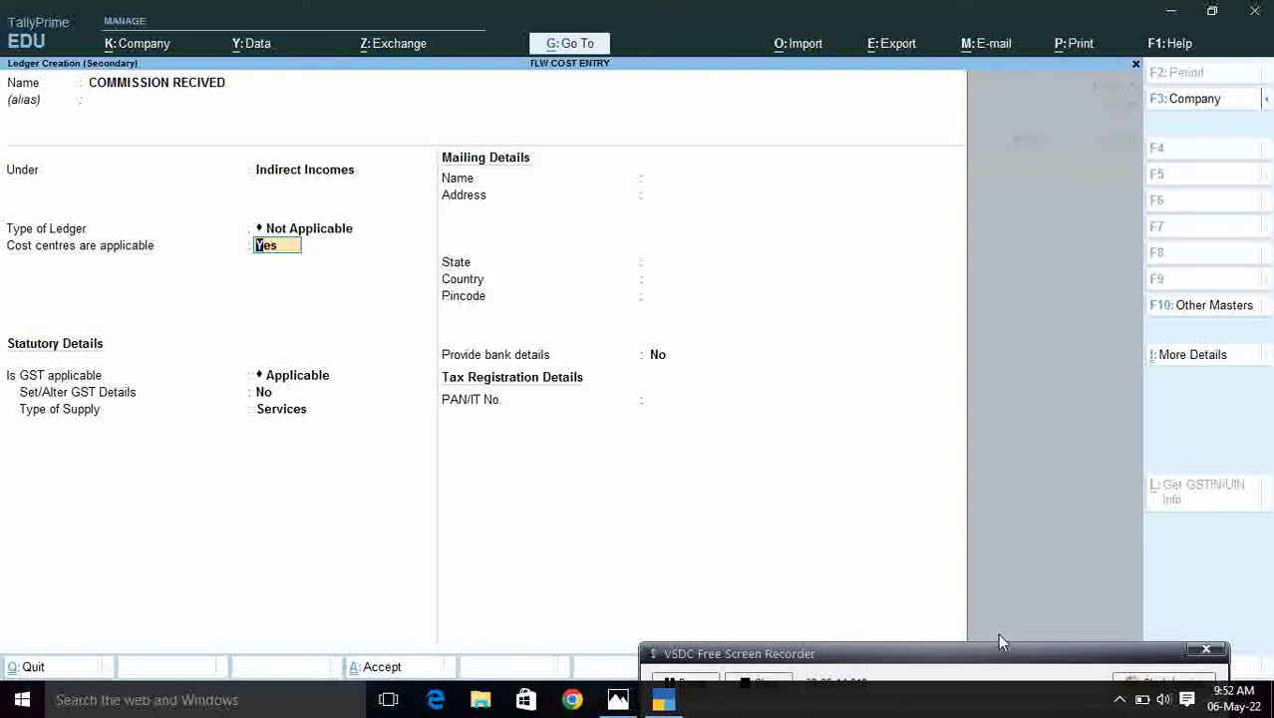
key(Return)
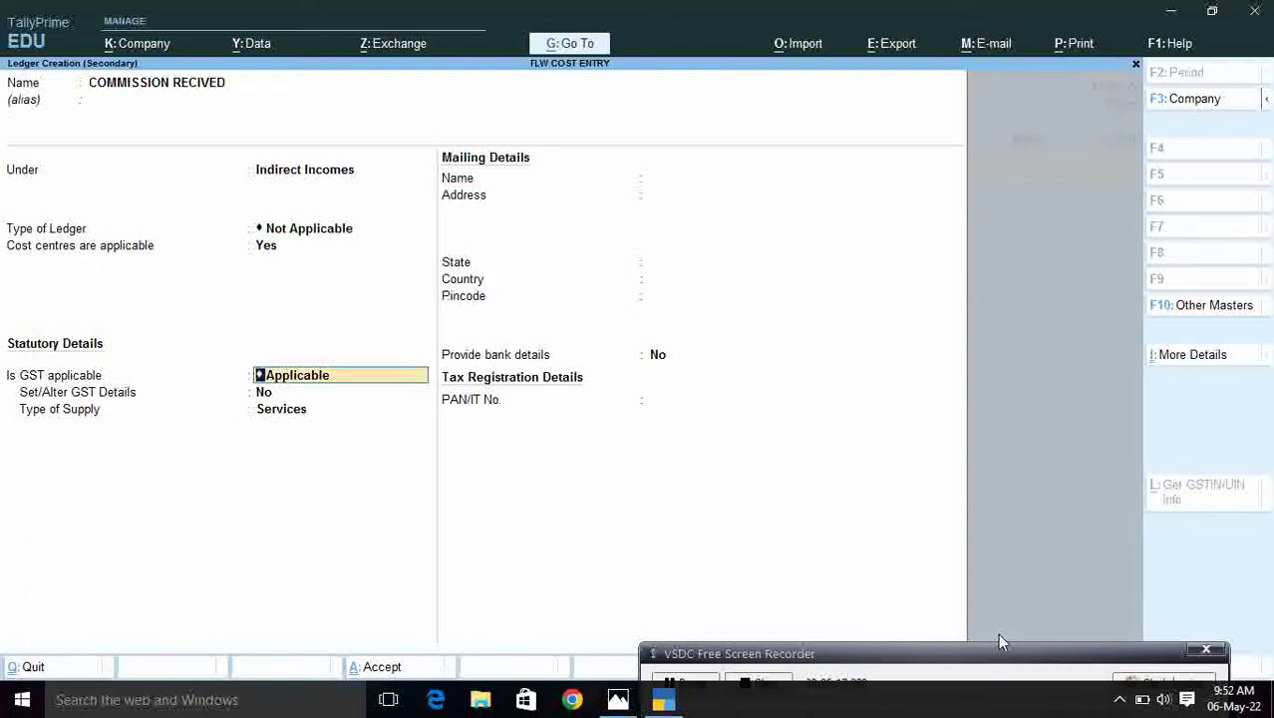
key(Return)
key(Return)
key(Return)
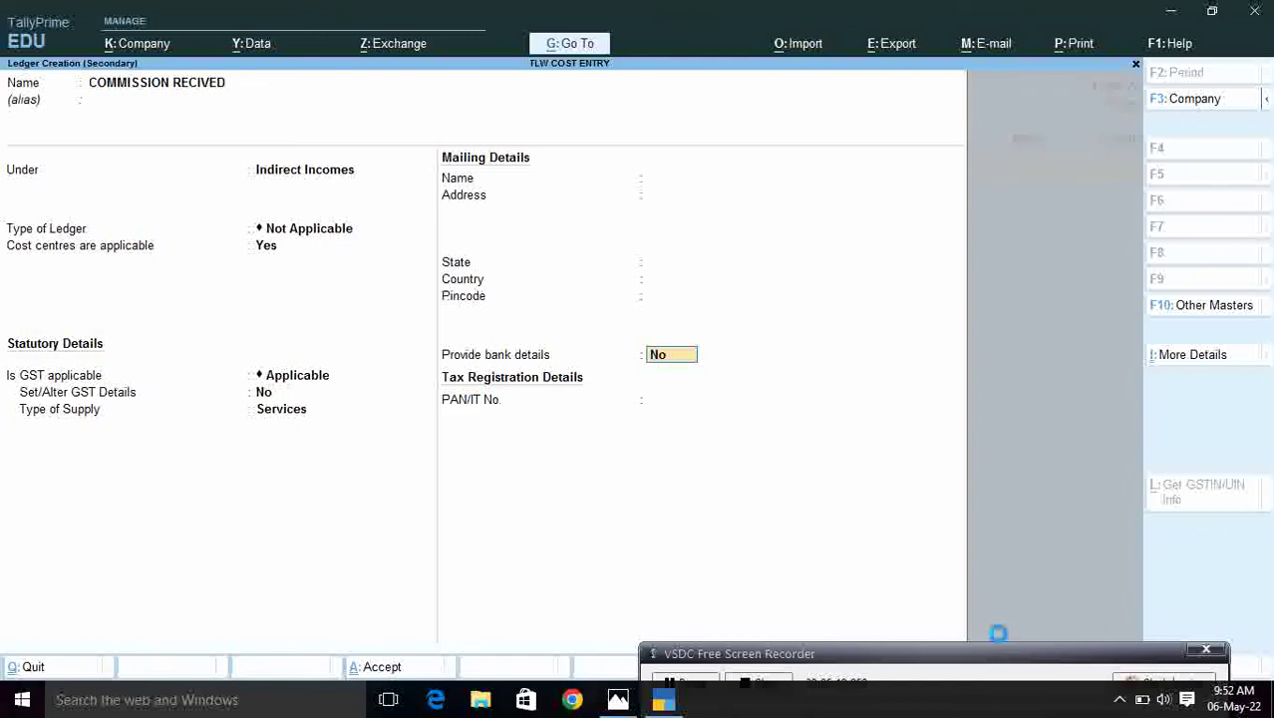
key(Return)
key(Return)
key(Return)
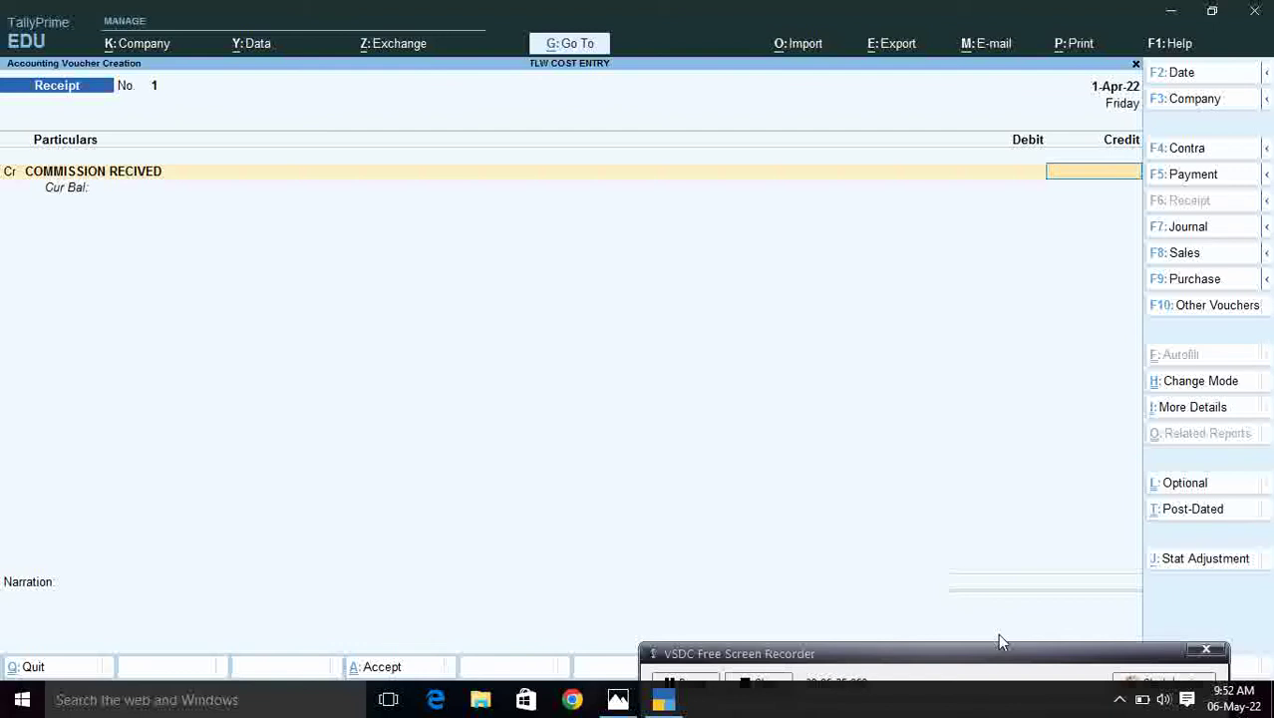
Step: Credit COMMISSION RECIVED with 900000 and create an AGENT cost category for its allocation, allocating revenue items only
text(900000)
key(Return)
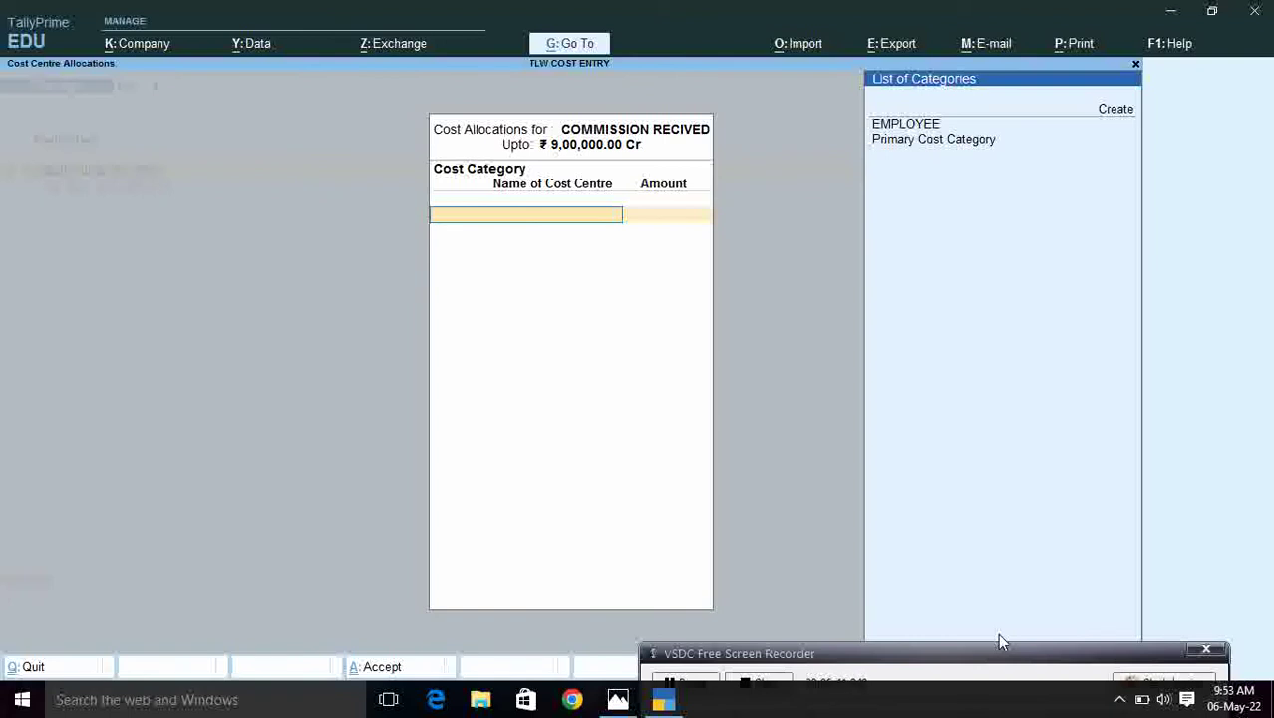
key(alt+c)
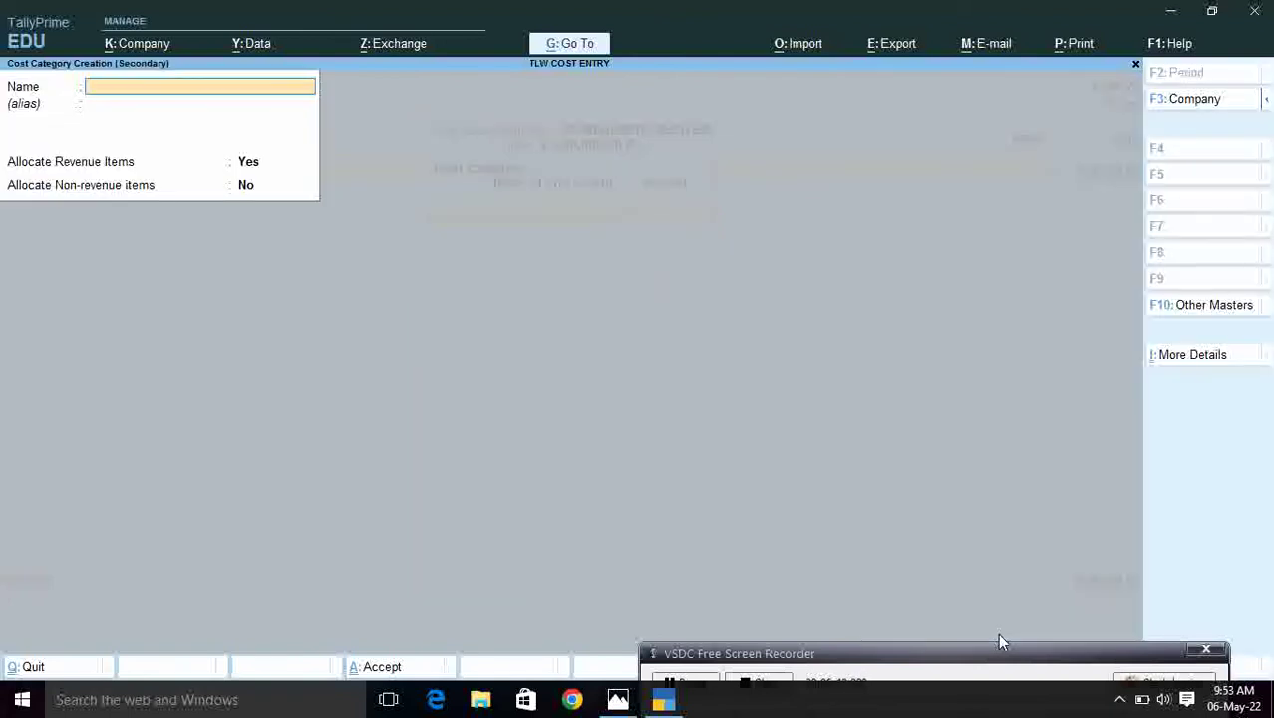
text(AGENT)
key(Return)
key(Return)
key(Return)
key(Return)
key(Return)
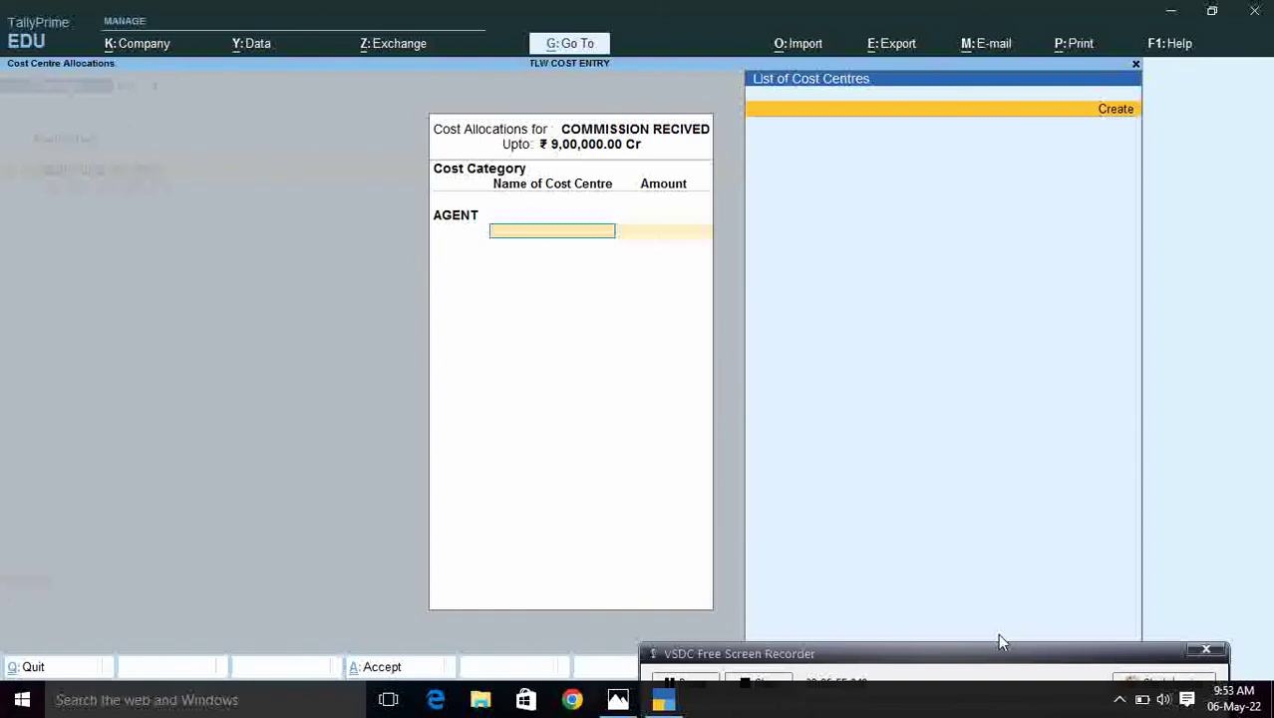
Step: Create a primary cost centre in the EMPLOYEE category, entering the agent's surname as its name
key(alt+c)
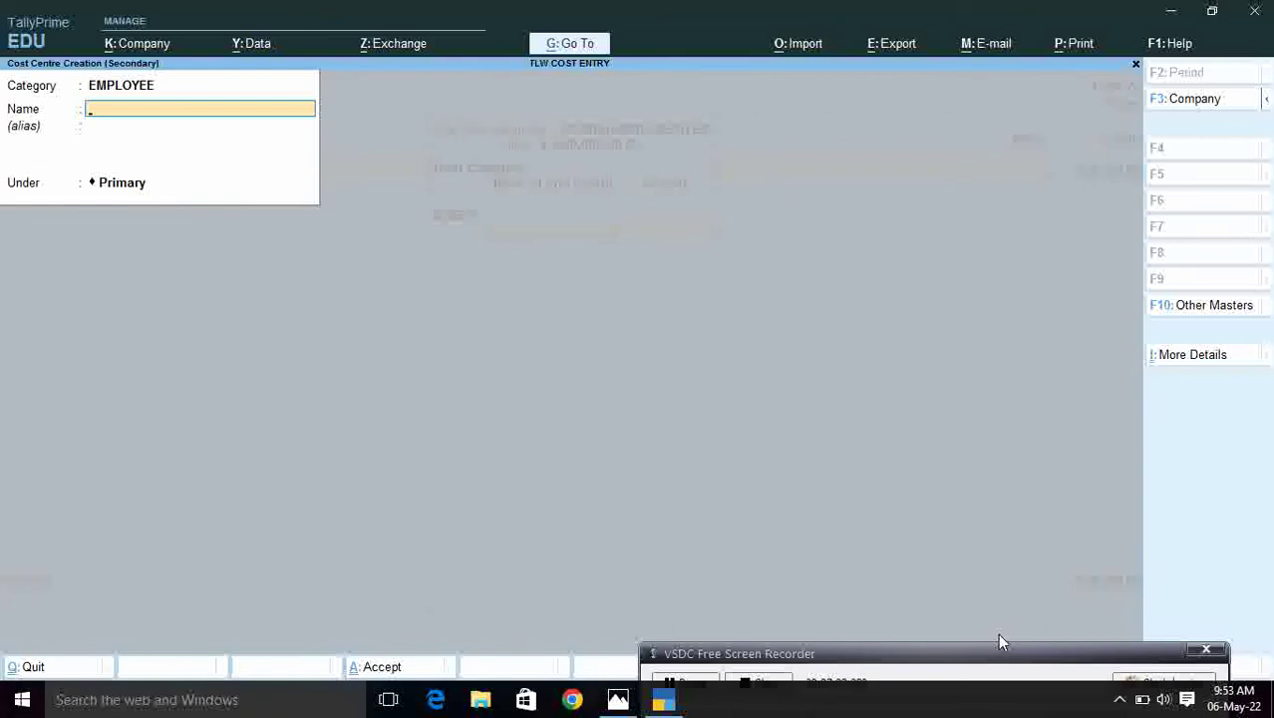
text(YADAV)
key(Return)
key(Return)
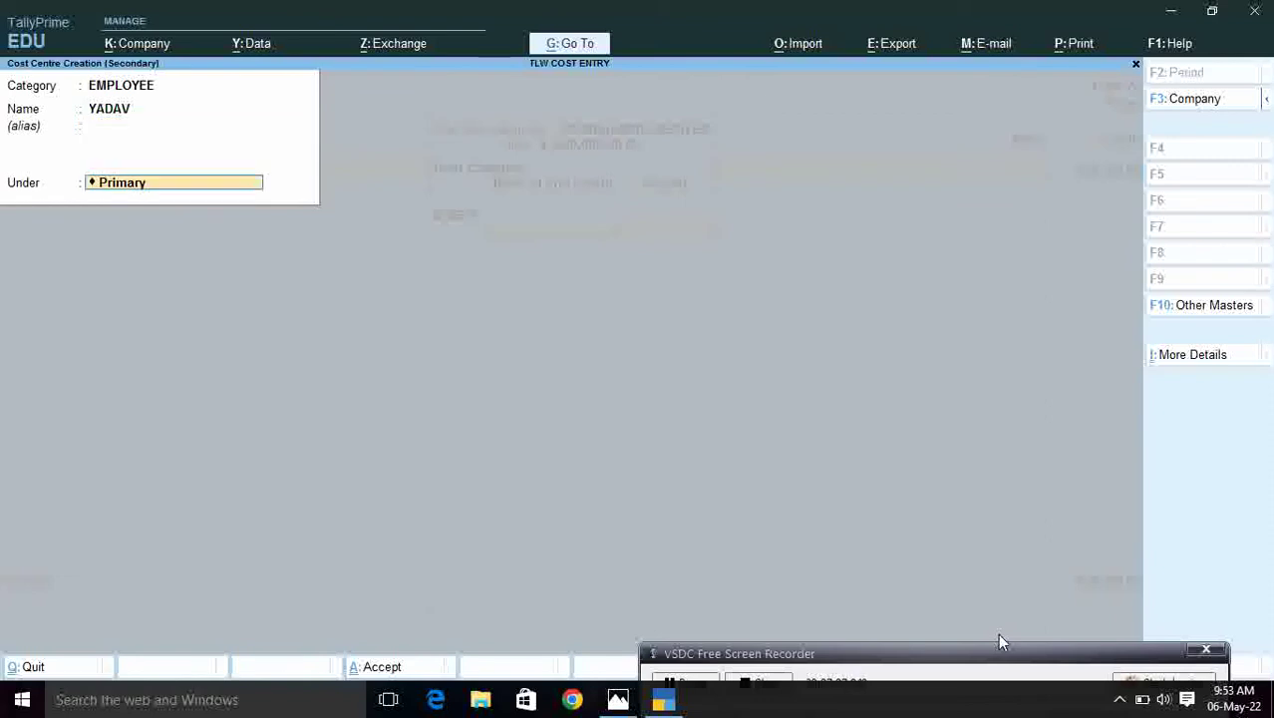
key(Return)
key(Return)
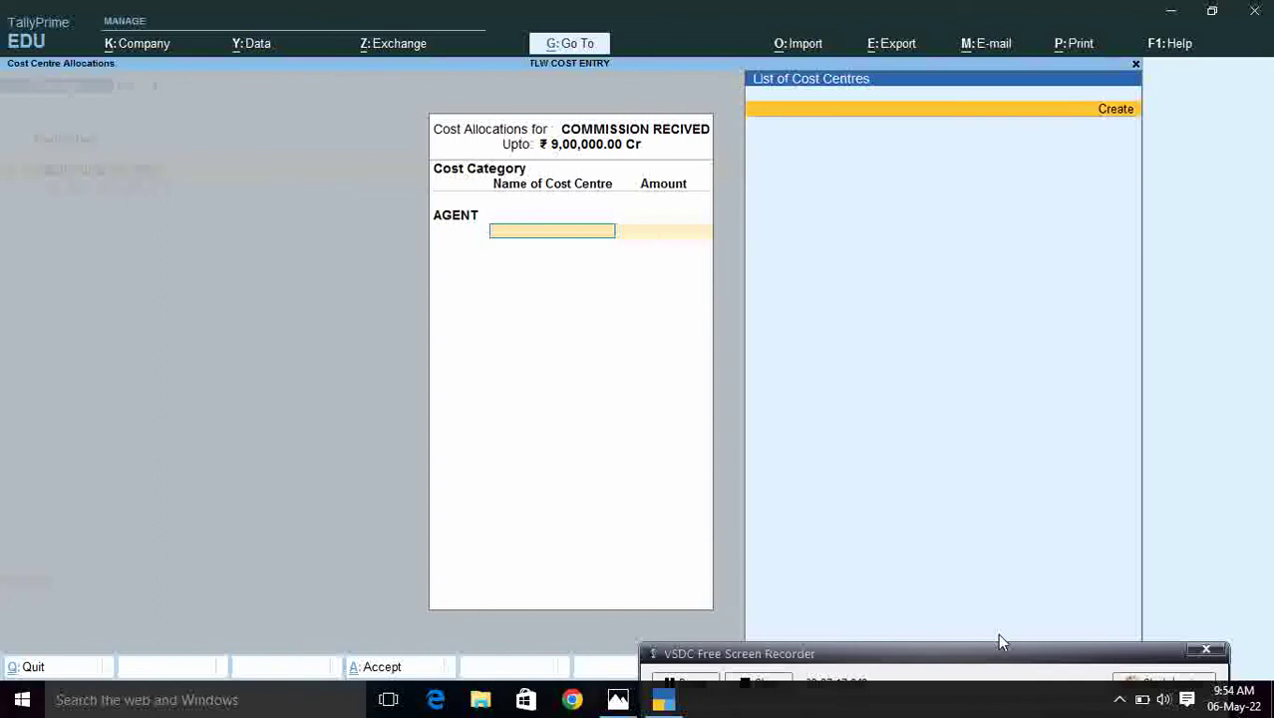
Step: Create a primary cost centre in the AGENT category for the commission allocation, entering the agent firm's name
key(Return)
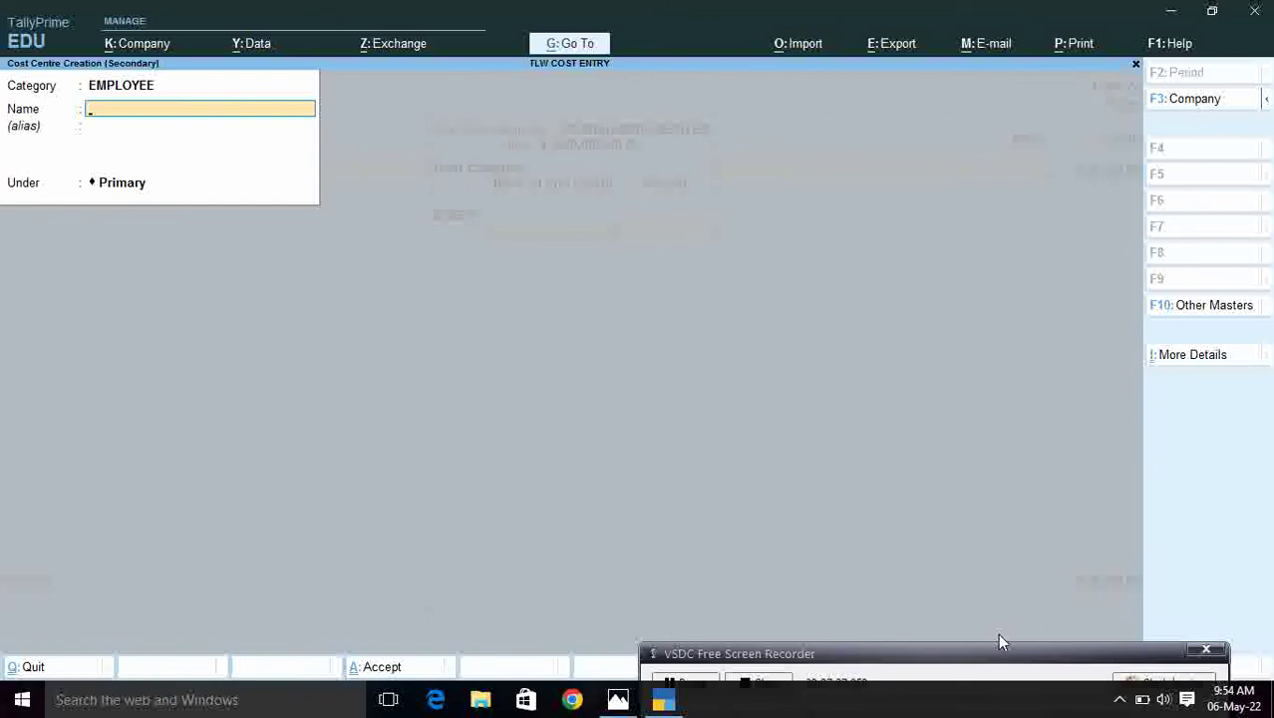
key(BackSpace)
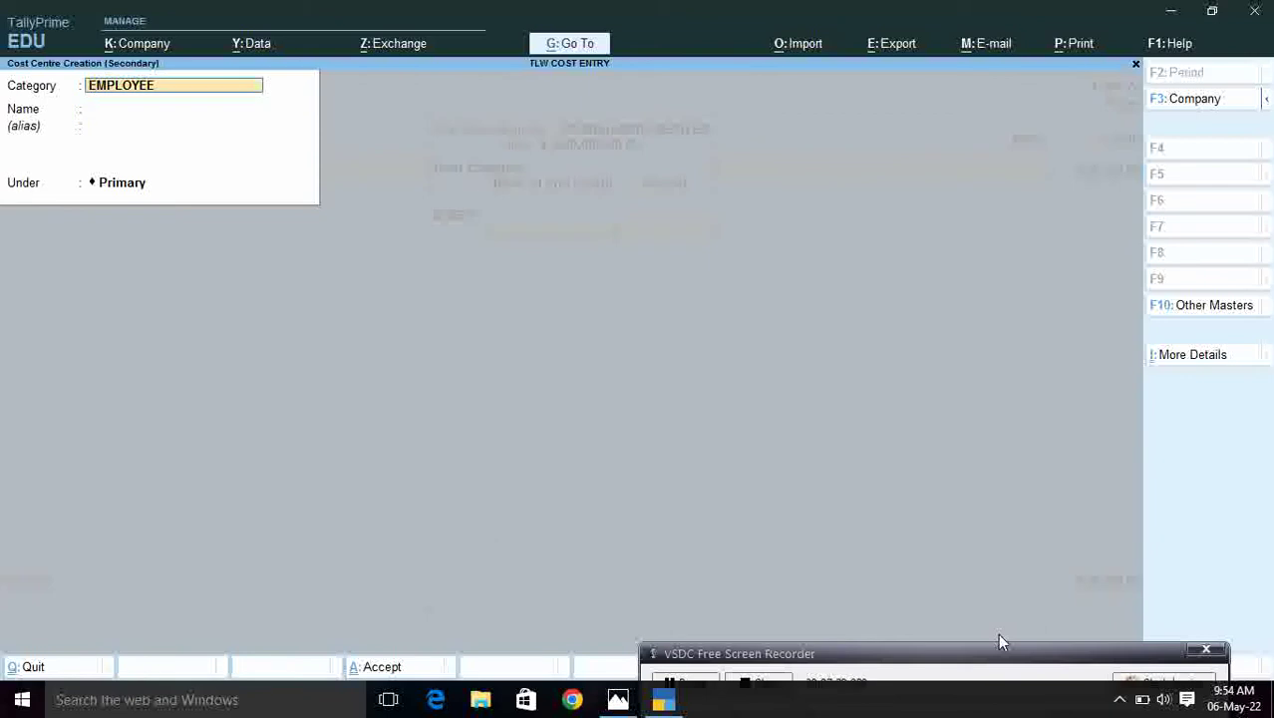
key(BackSpace)
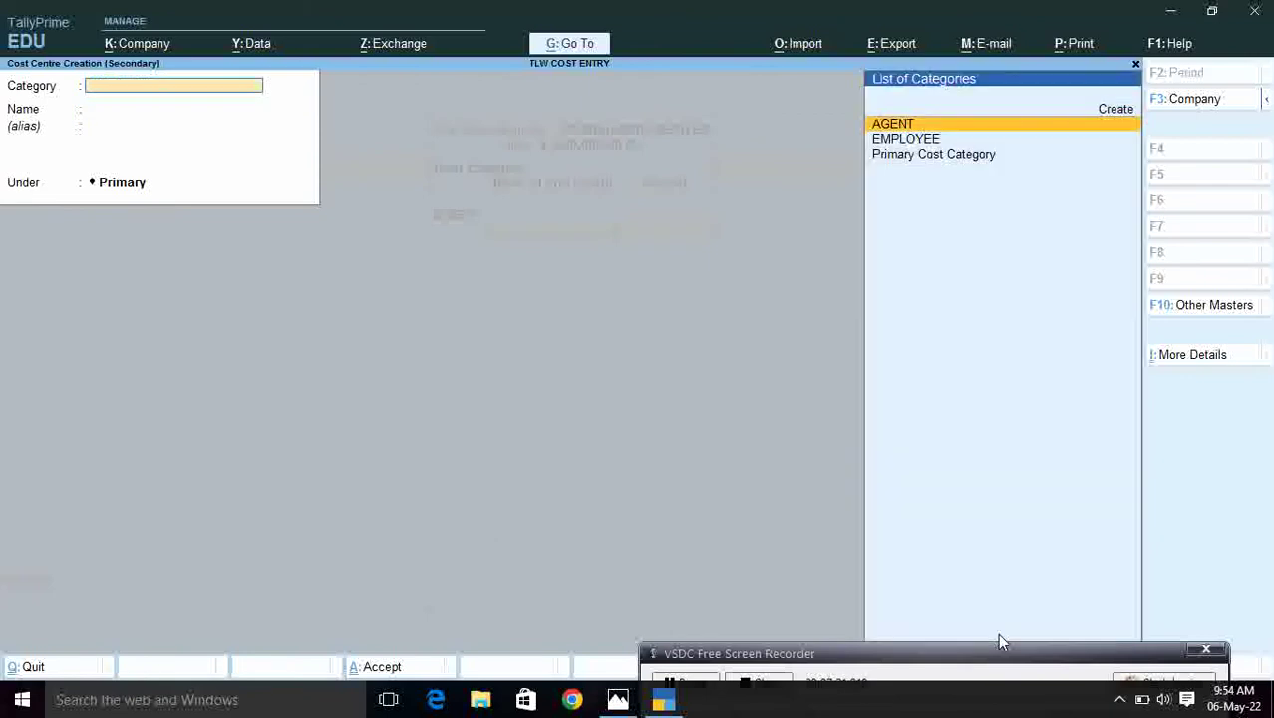
key(Return)
text(YADAV)
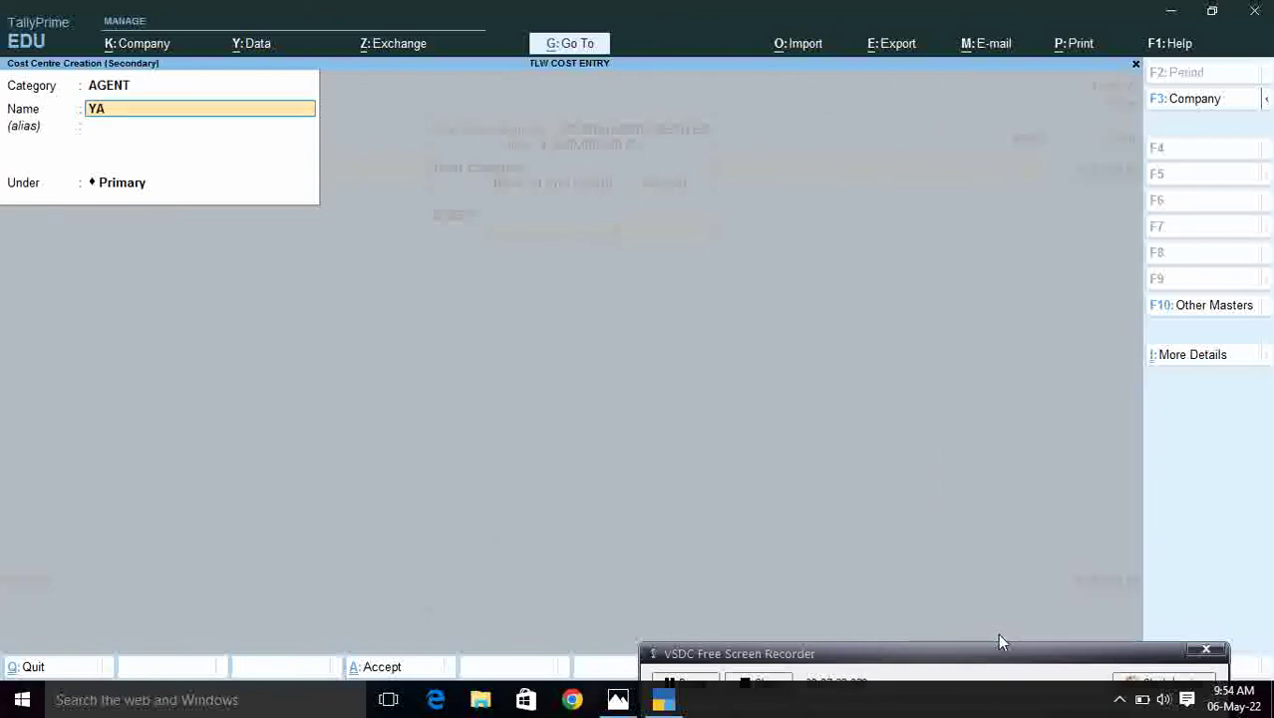
key(Return)
text(PVT)
key(Return)
key(Return)
key(Return)
key(Return)
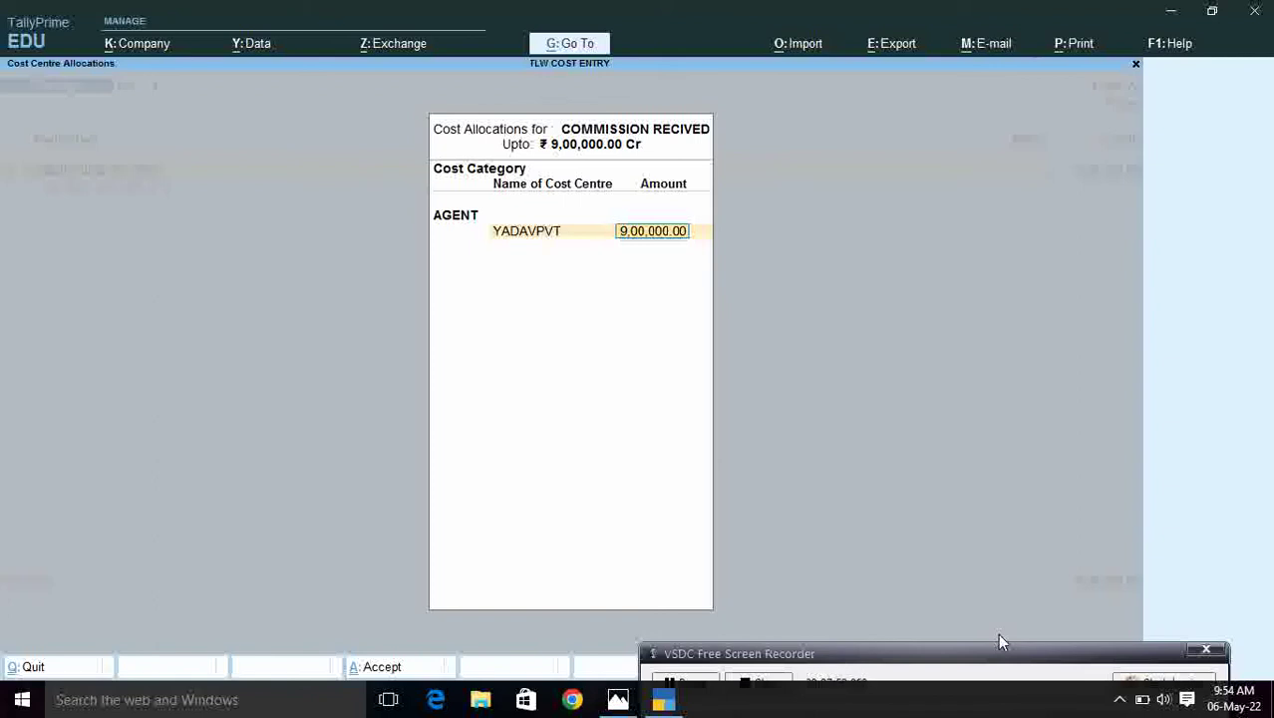
Step: Allocate 300000 of the commission to the first agent's cost centre
text(3)
text(00000)
key(Return)
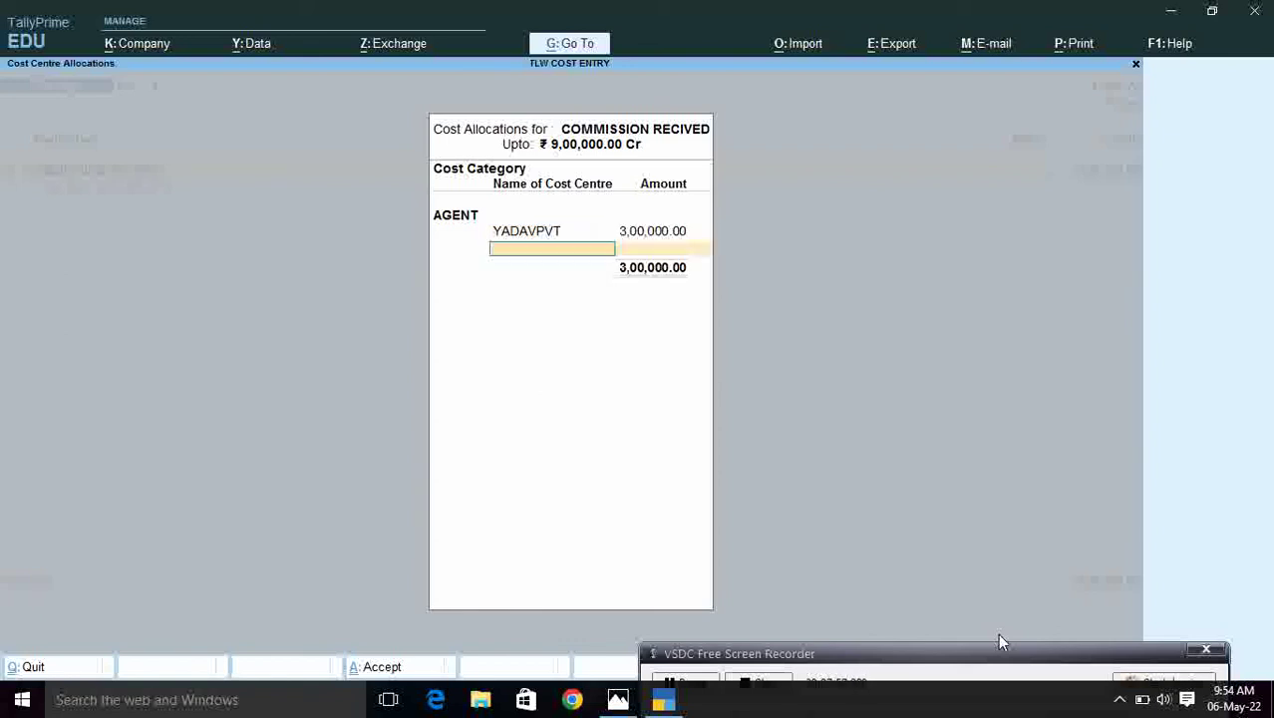
Step: Create a second primary AGENT cost centre with another agent's surname and allocate 600000 of the commission to it
key(alt+c)
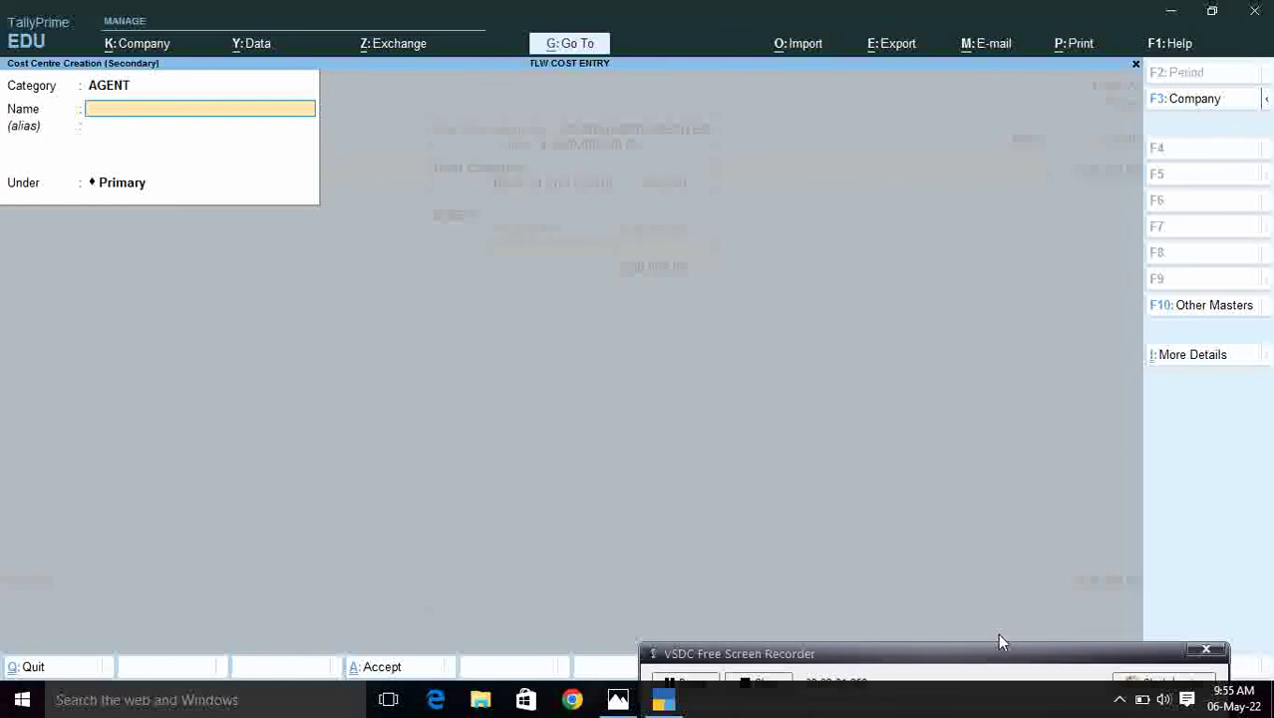
text(BANSAL)
key(Return)
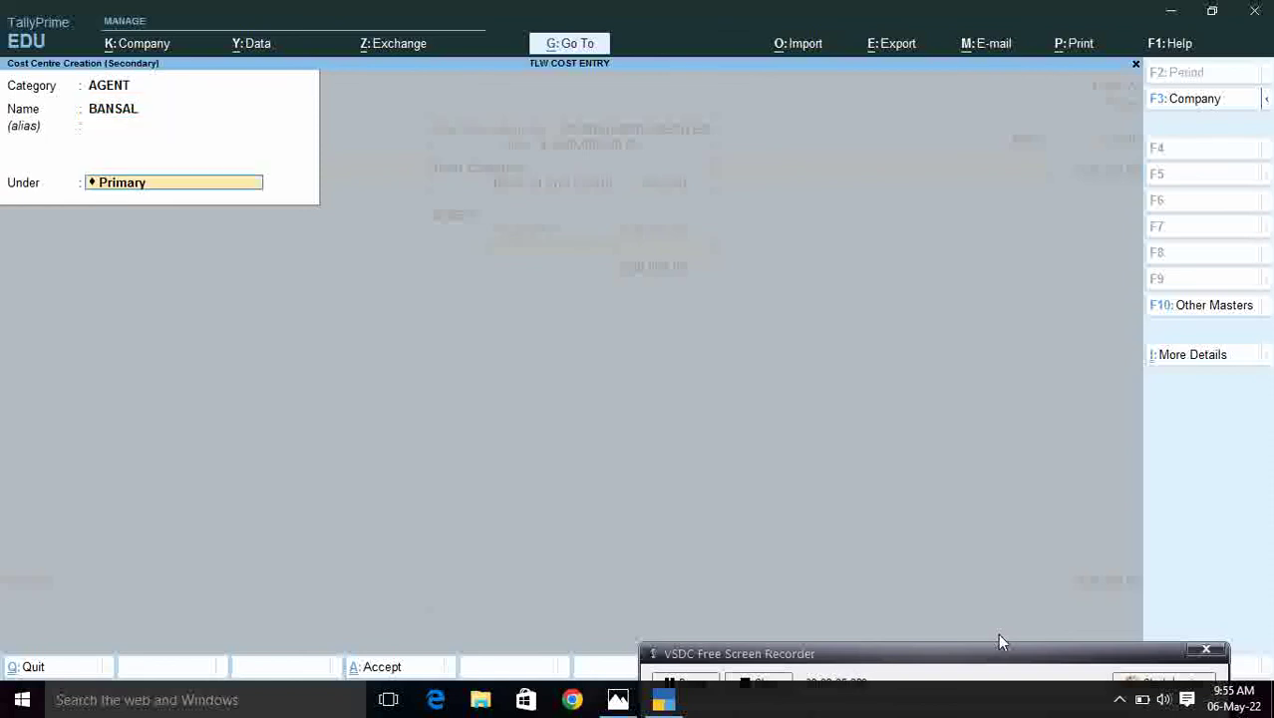
key(Return)
key(Return)
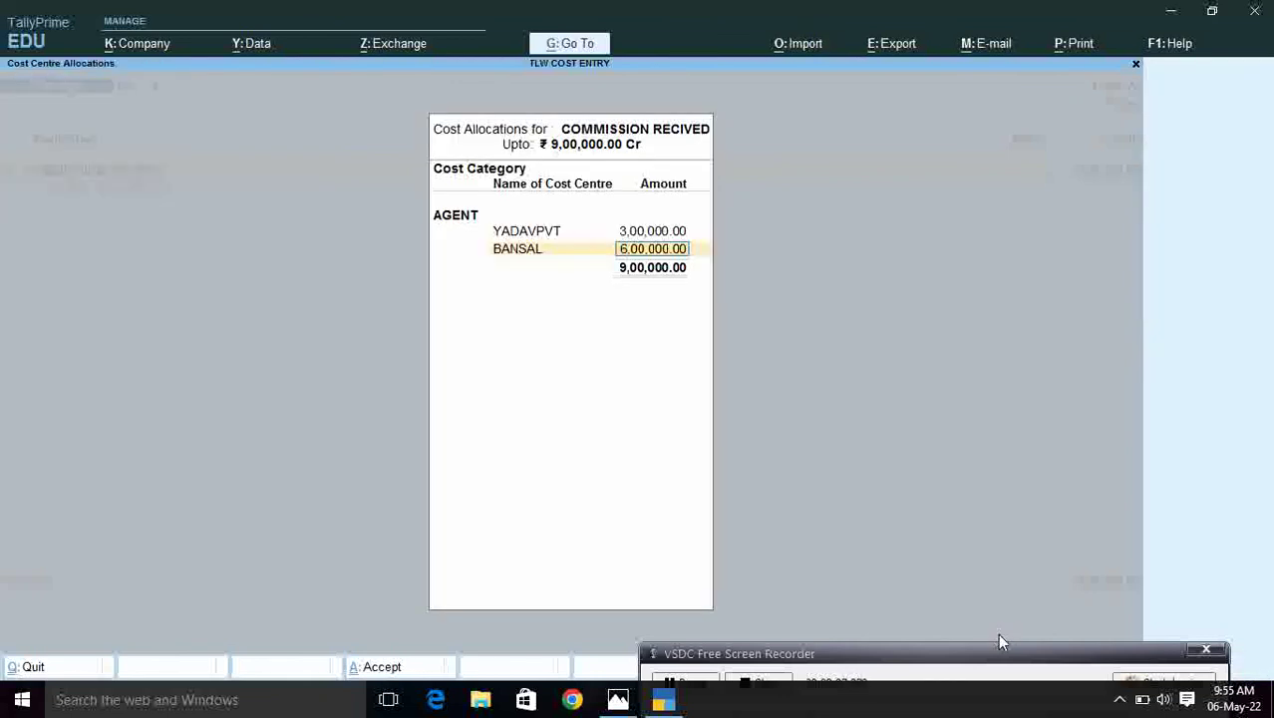
key(Return)
key(Return)
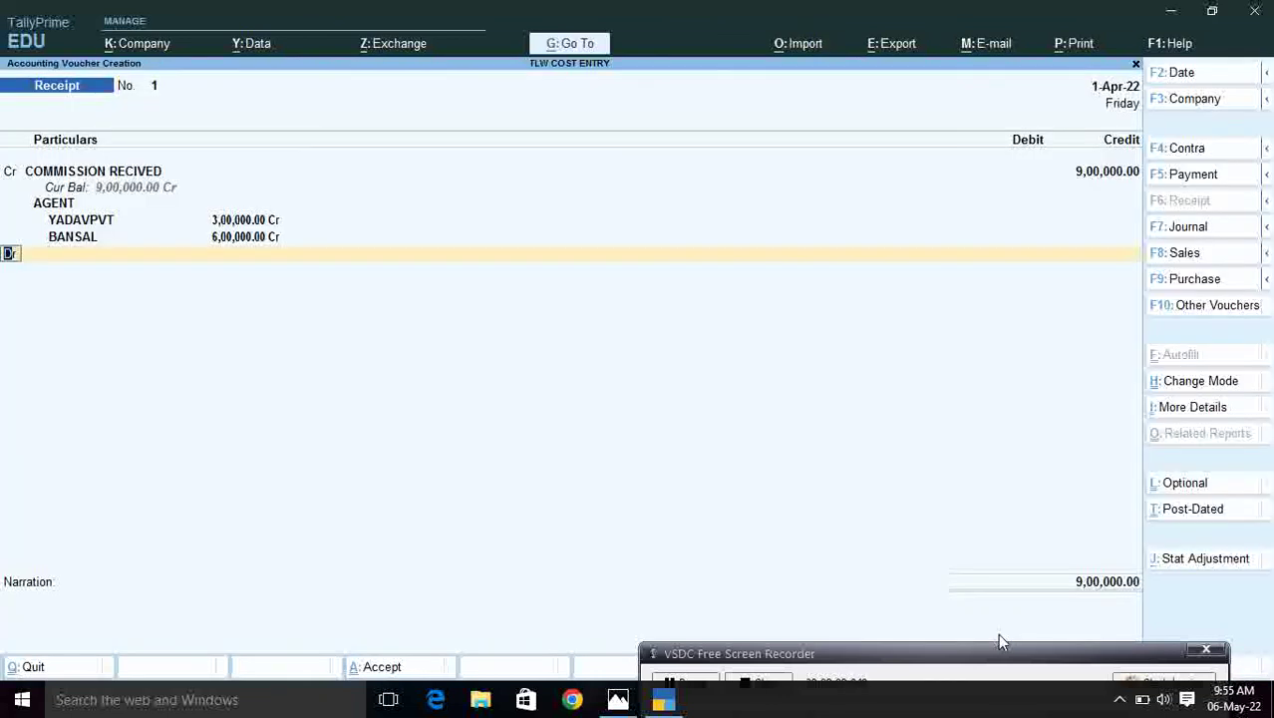
Step: Debit PUN BANK with 900000 and accept the full amount as a Cheque/DD bank allocation
key(Return)
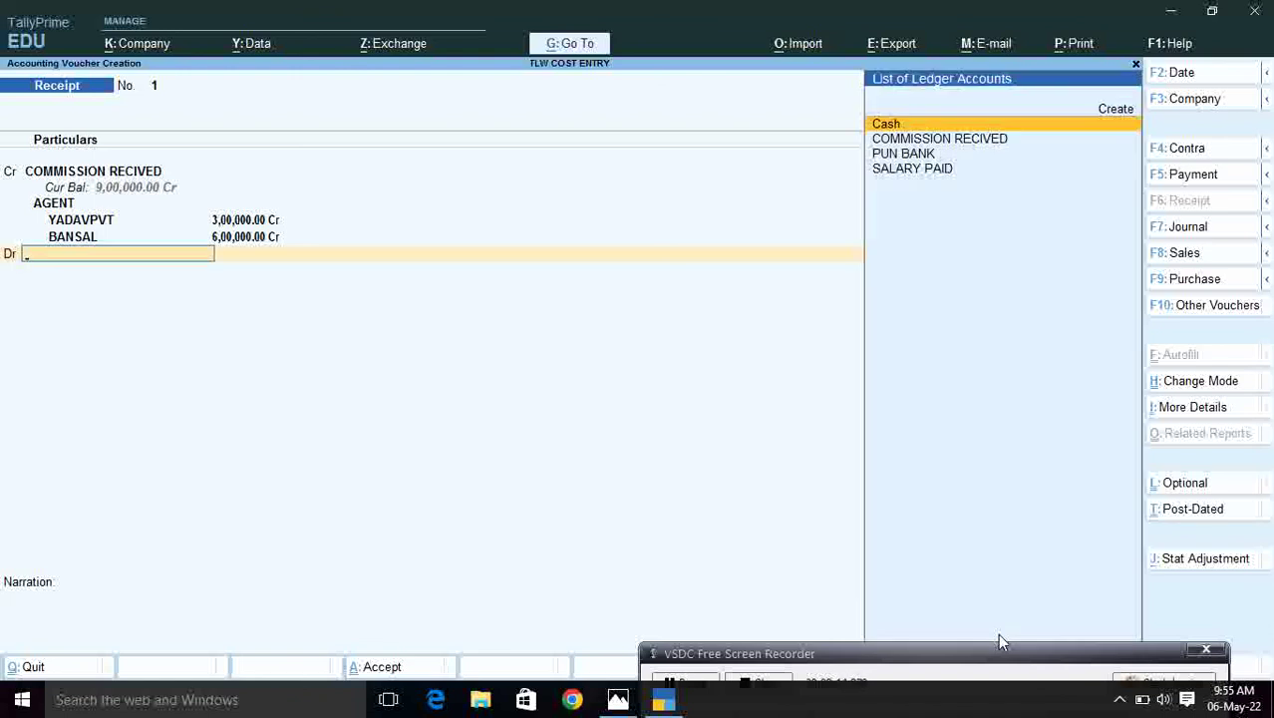
key(Down)
key(Down)
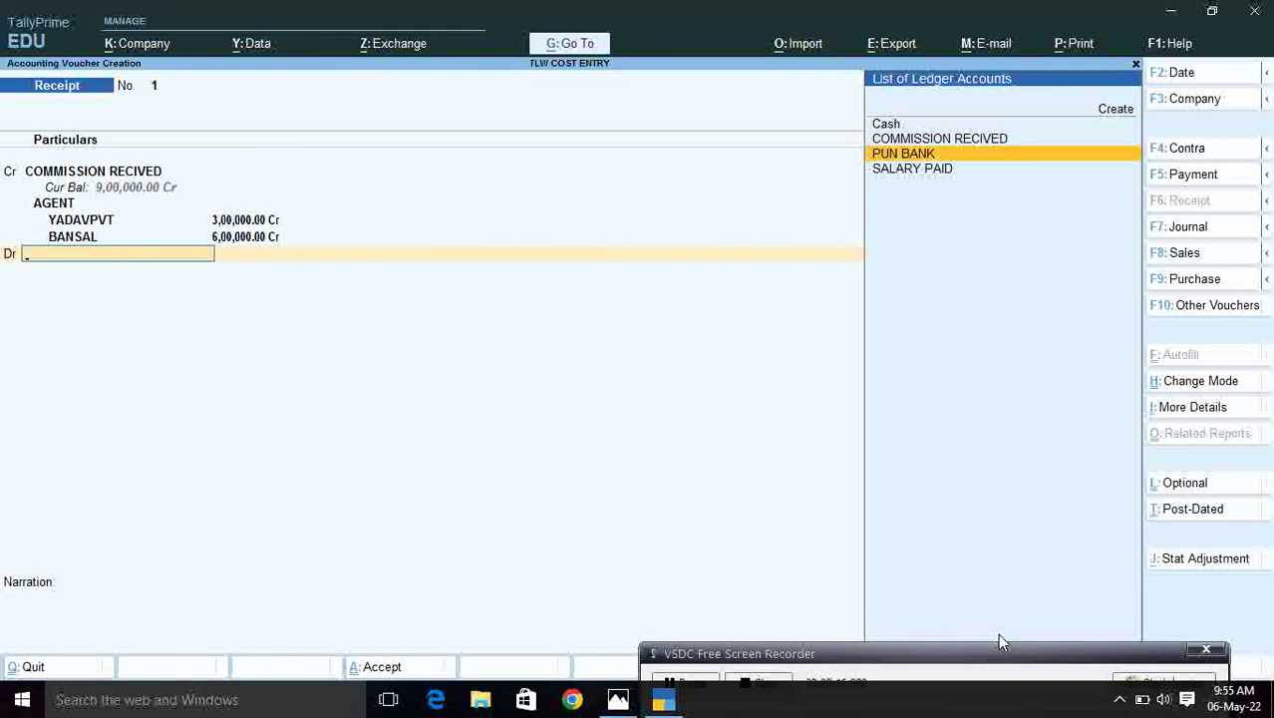
key(Return)
key(Return)
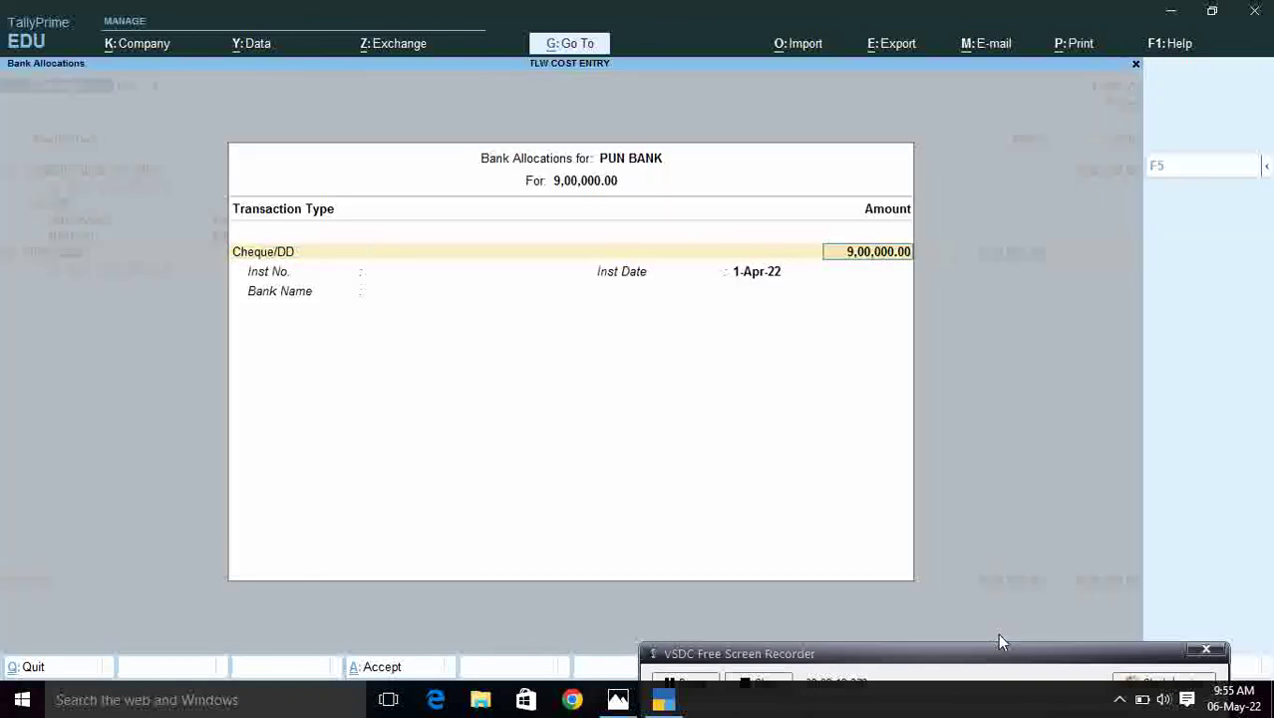
key(Return)
key(Return)
key(Return)
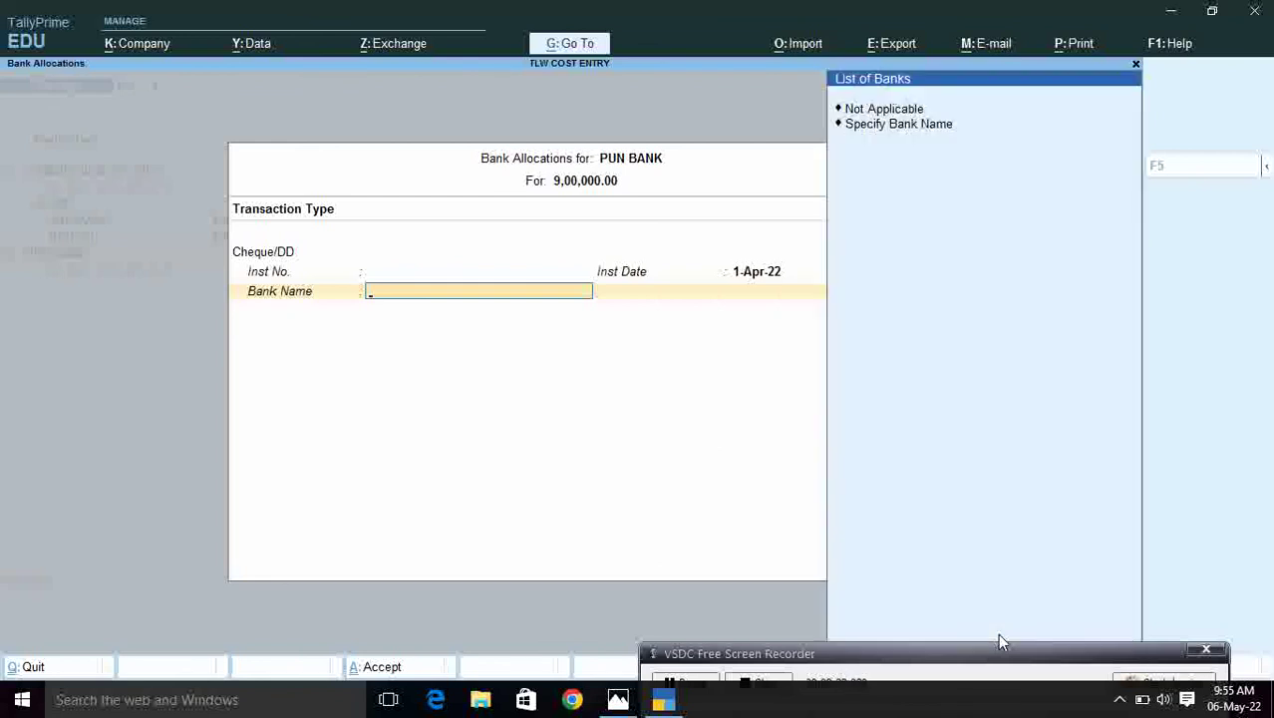
text(h)
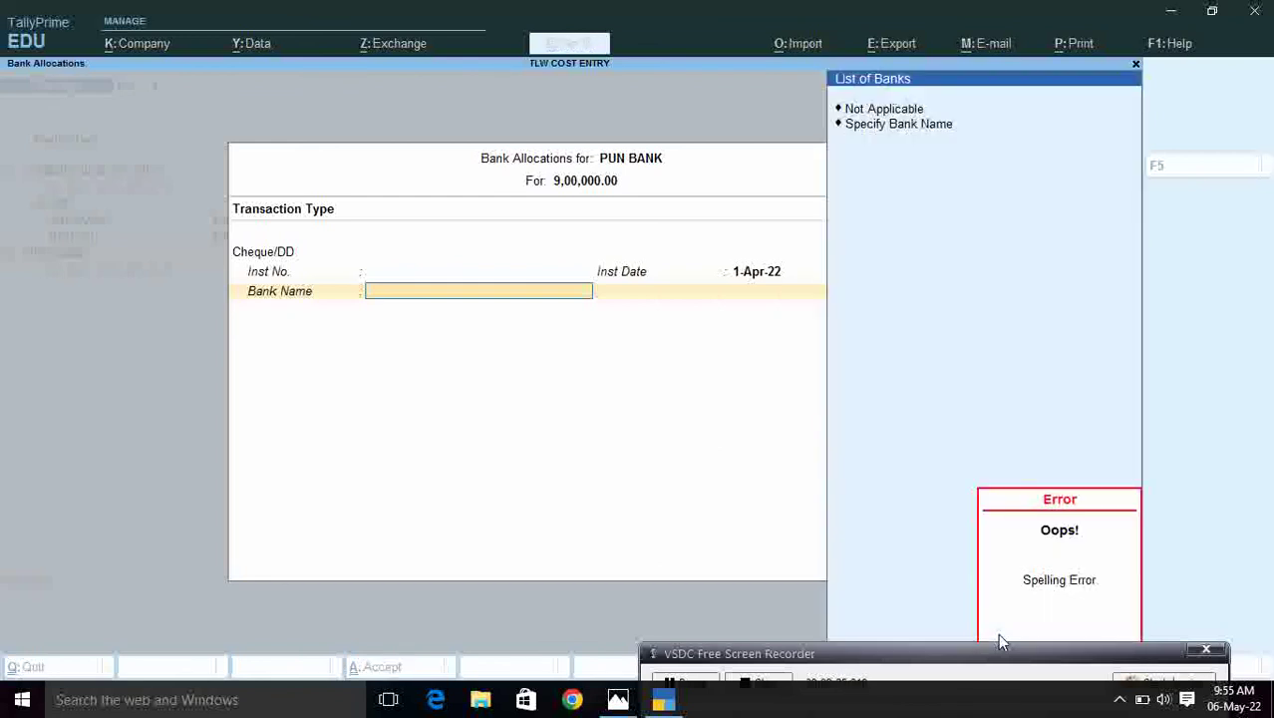
key(Escape)
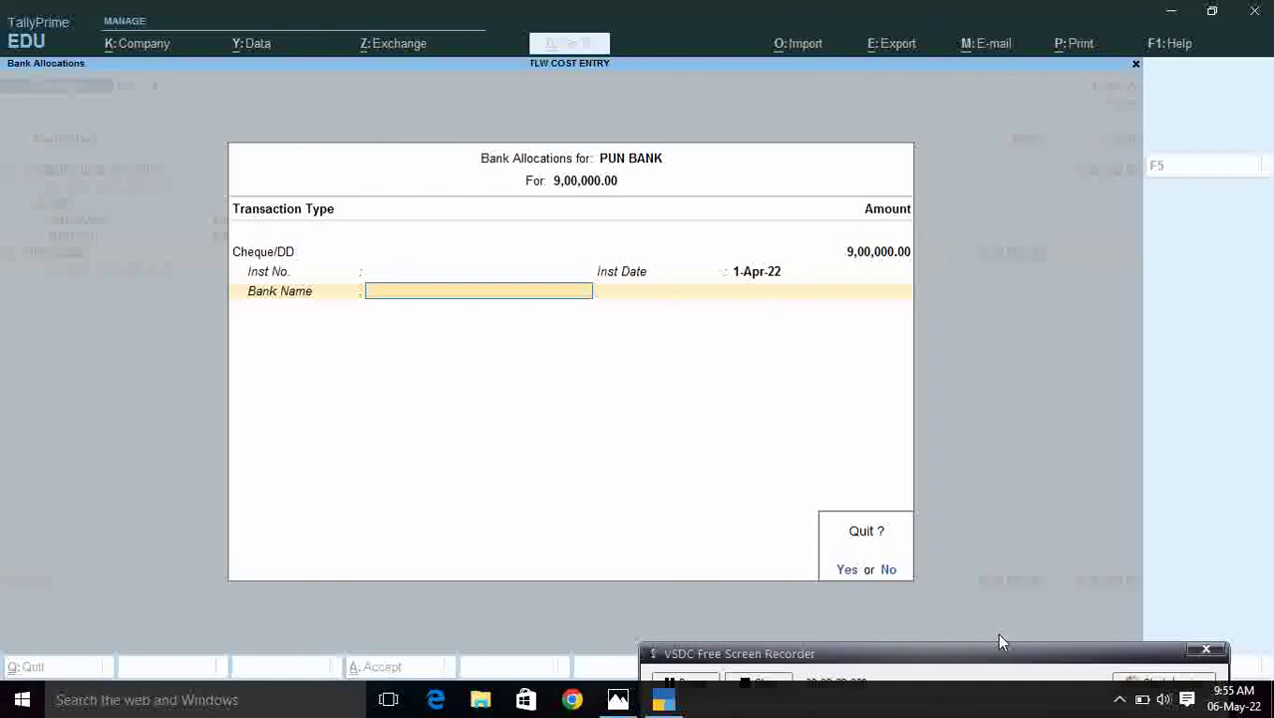
key(n)
key(BackSpace)
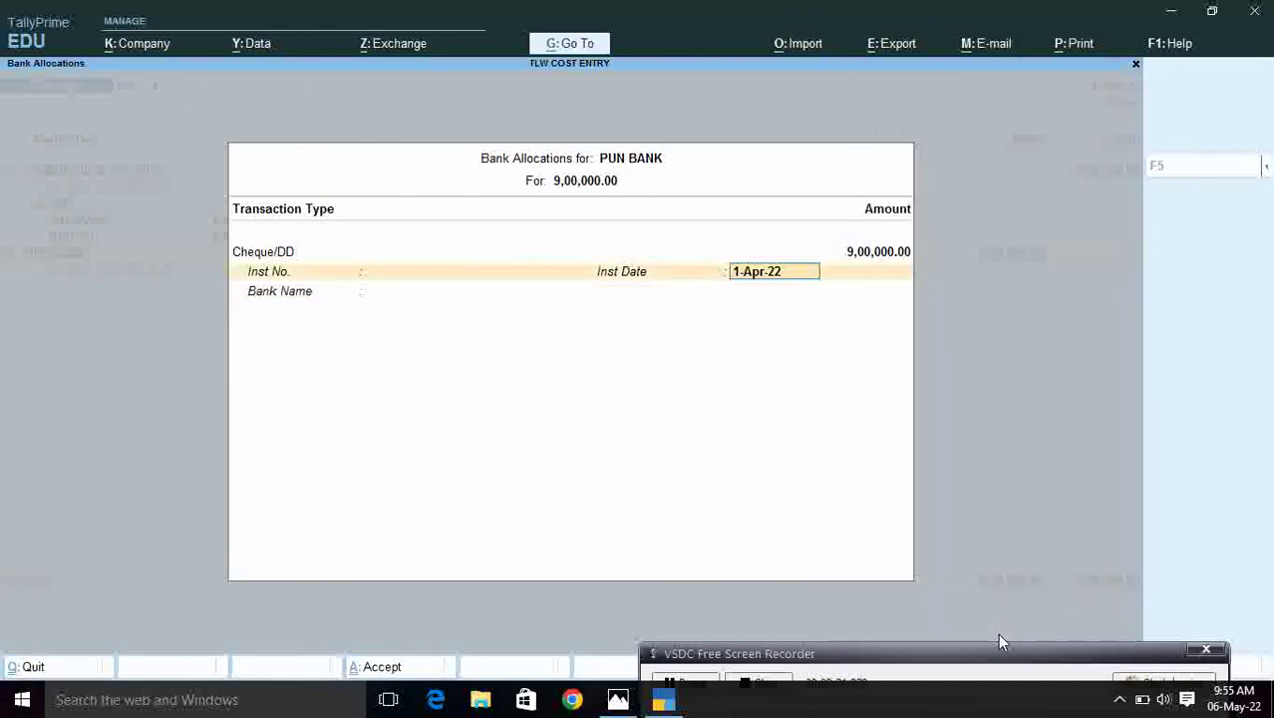
Step: Enter the cheque's instrument number in the PUN BANK allocation and accept it with the bank name left blank
text(3434)
key(BackSpace)
key(BackSpace)
key(BackSpace)
key(BackSpace)
key(BackSpace)
text(343245)
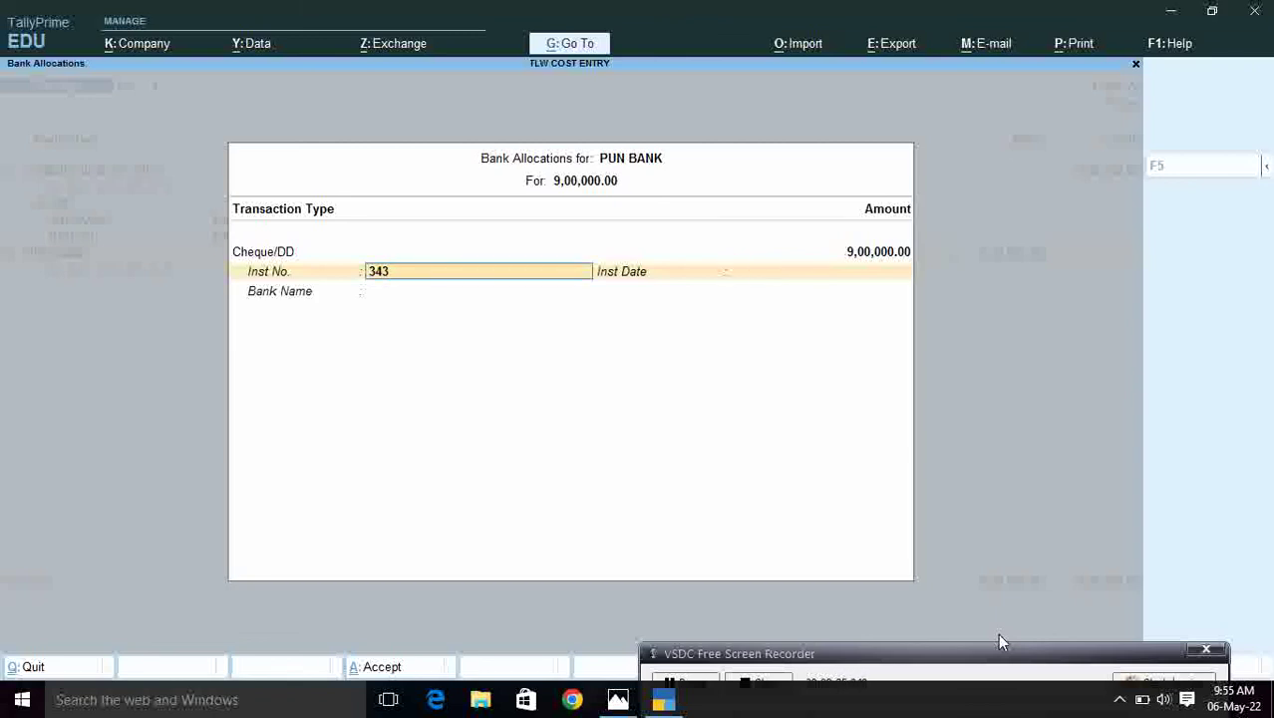
key(Return)
key(Return)
key(Return)
key(Return)
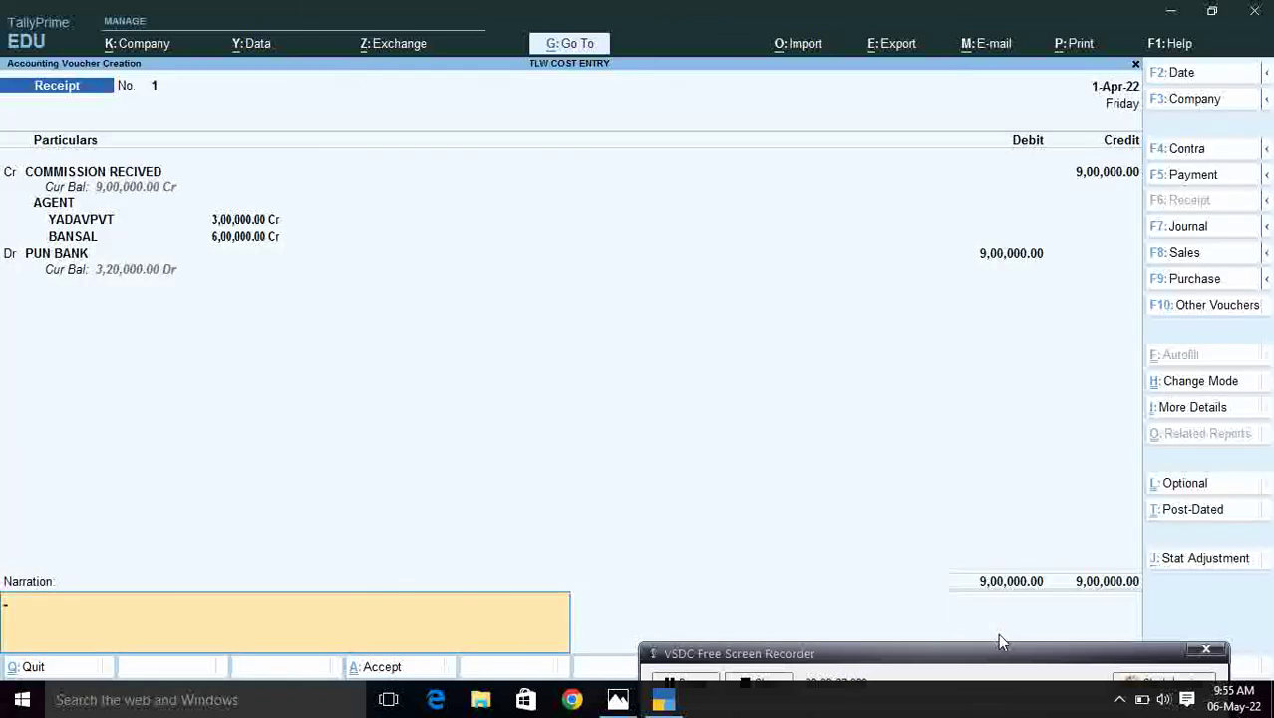
Step: Save the commission receipt voucher without a narration and return to the Gateway of Tally
key(Return)
key(Return)
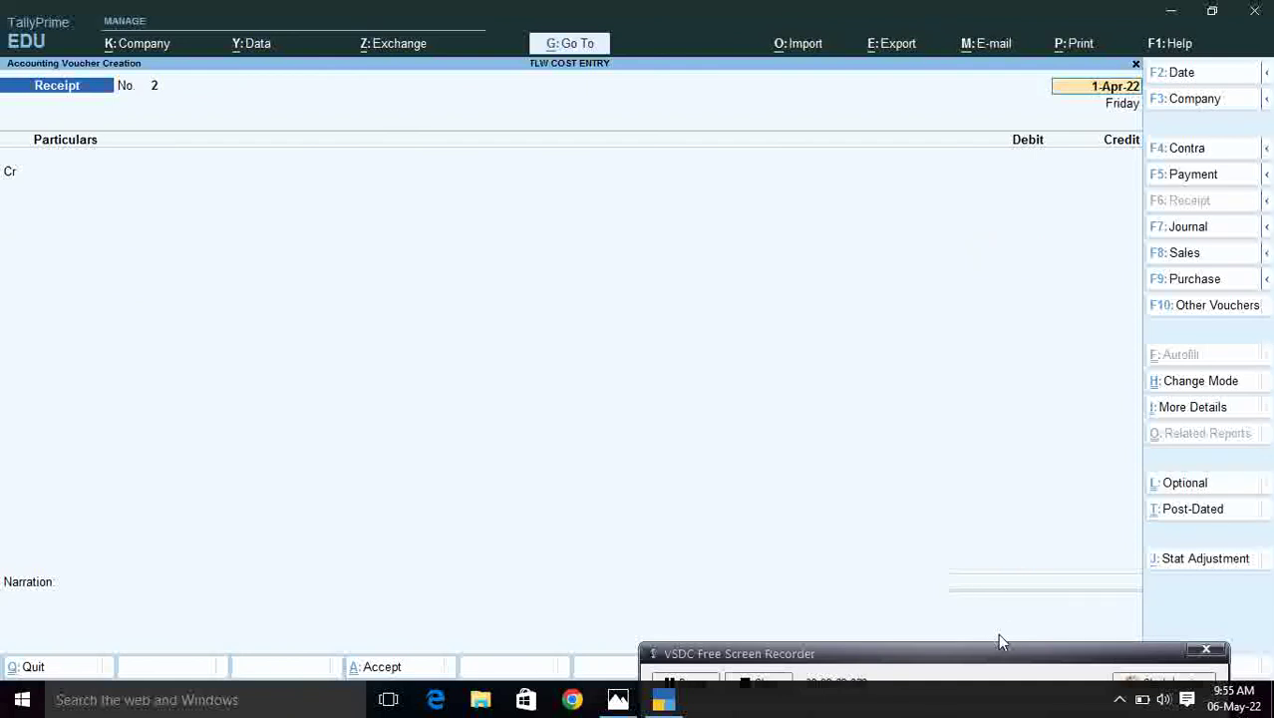
key(BackSpace)
key(Escape)
key(Return)
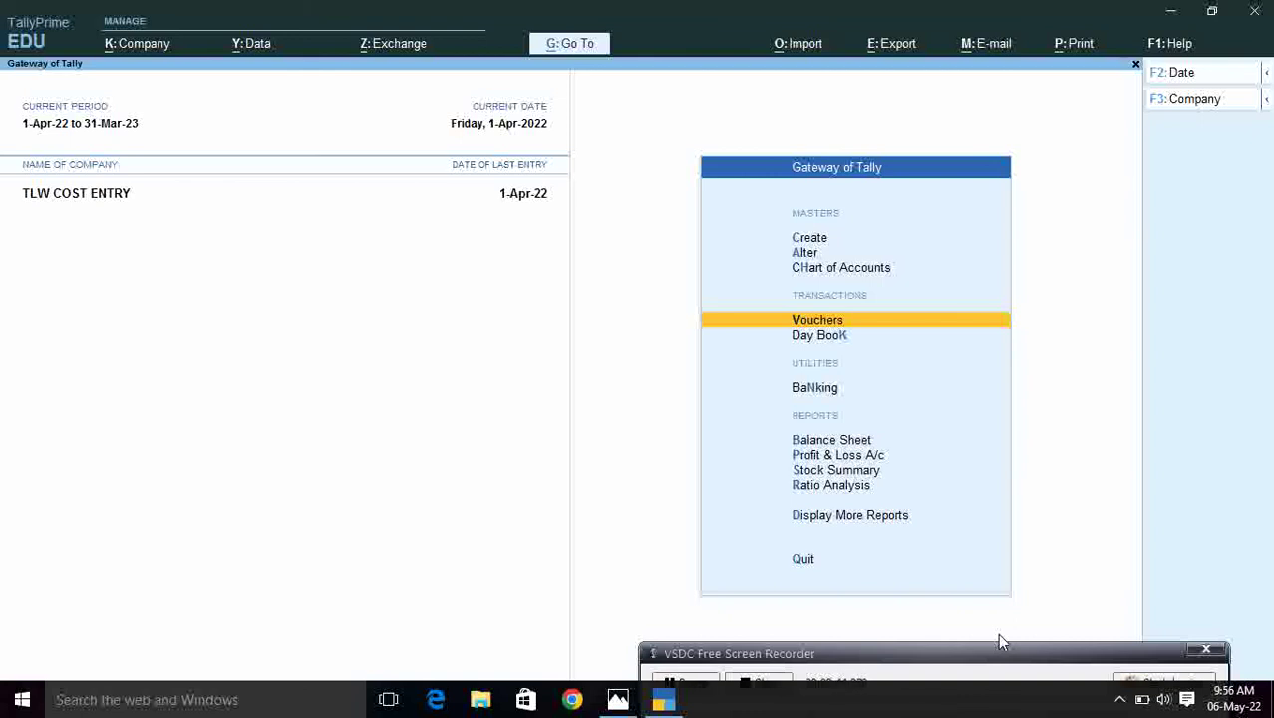
Step: Examine the COMMISSION RECIVED receipt voucher from the Day Book, including its cost centre allocations, and close it without editing
key(Down)
key(Return)
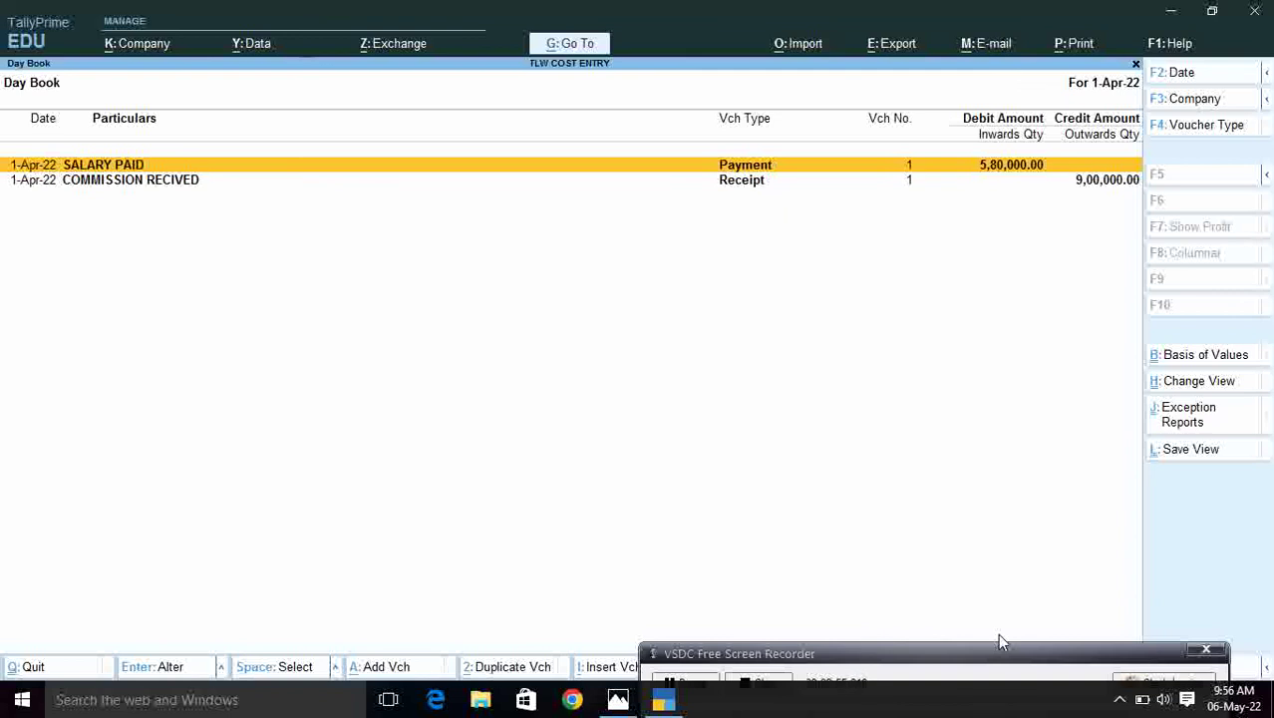
key(Down)
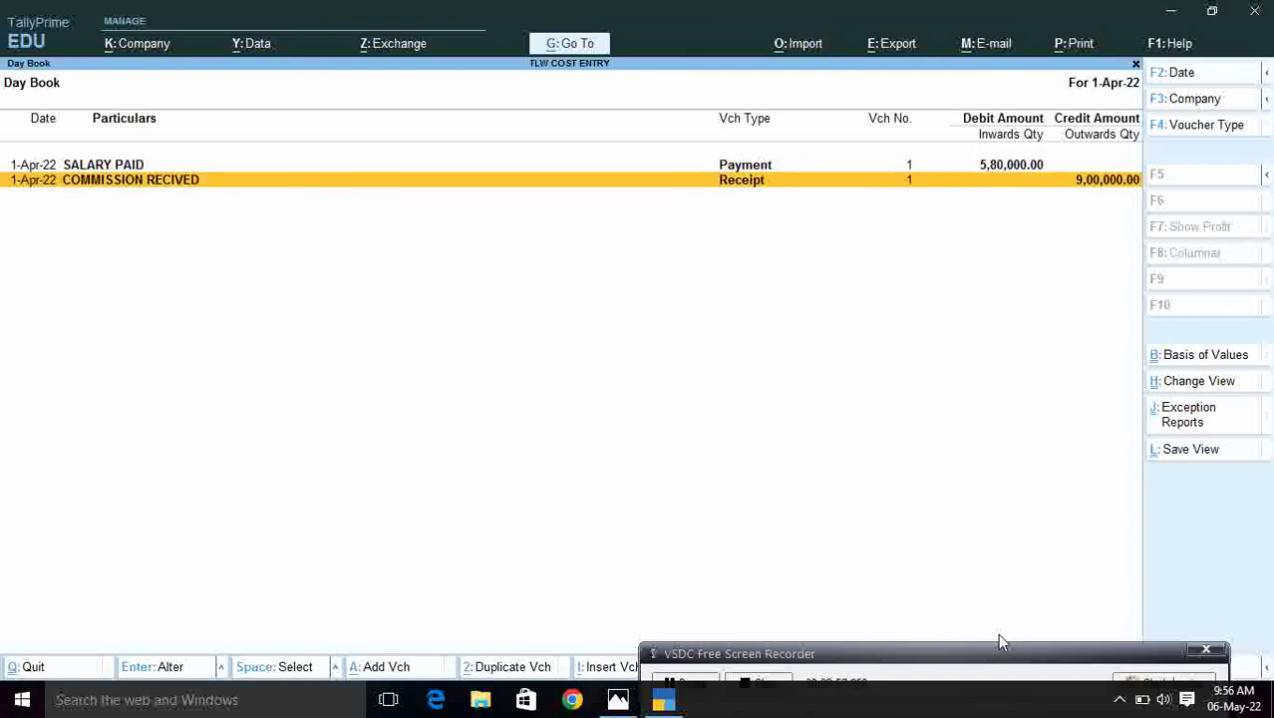
key(Return)
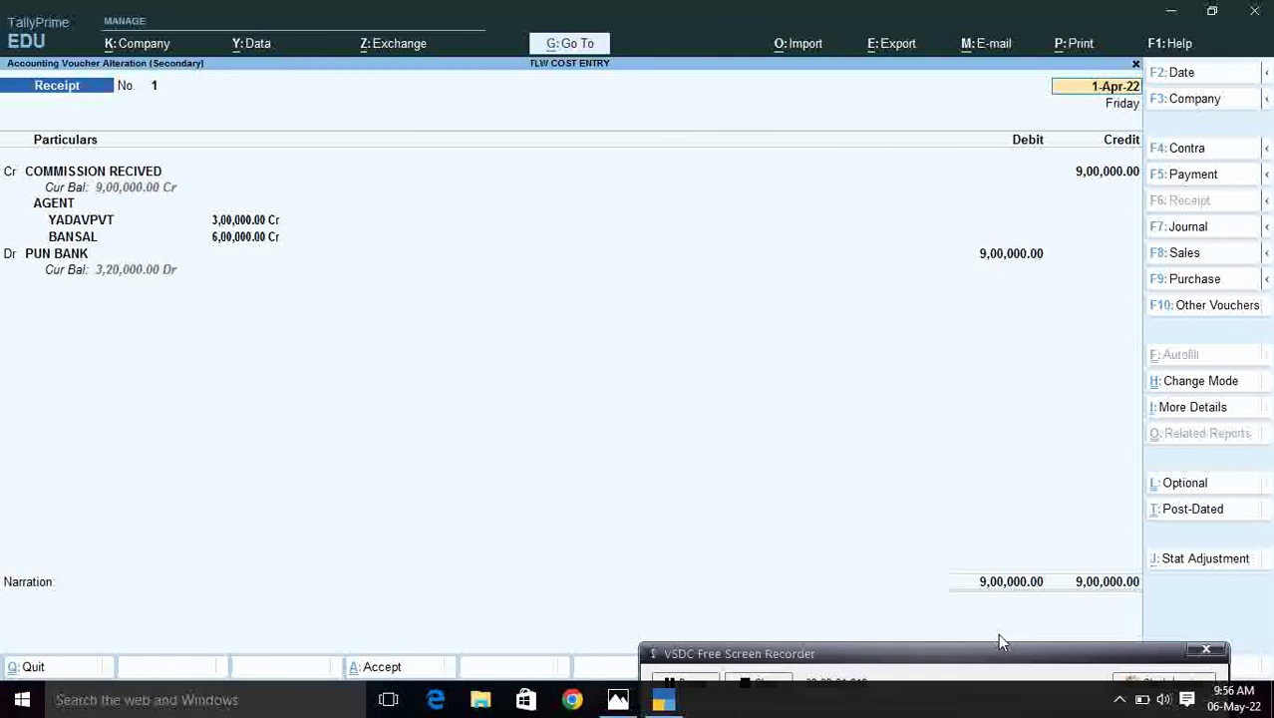
key(BackSpace)
key(Escape)
key(Return)
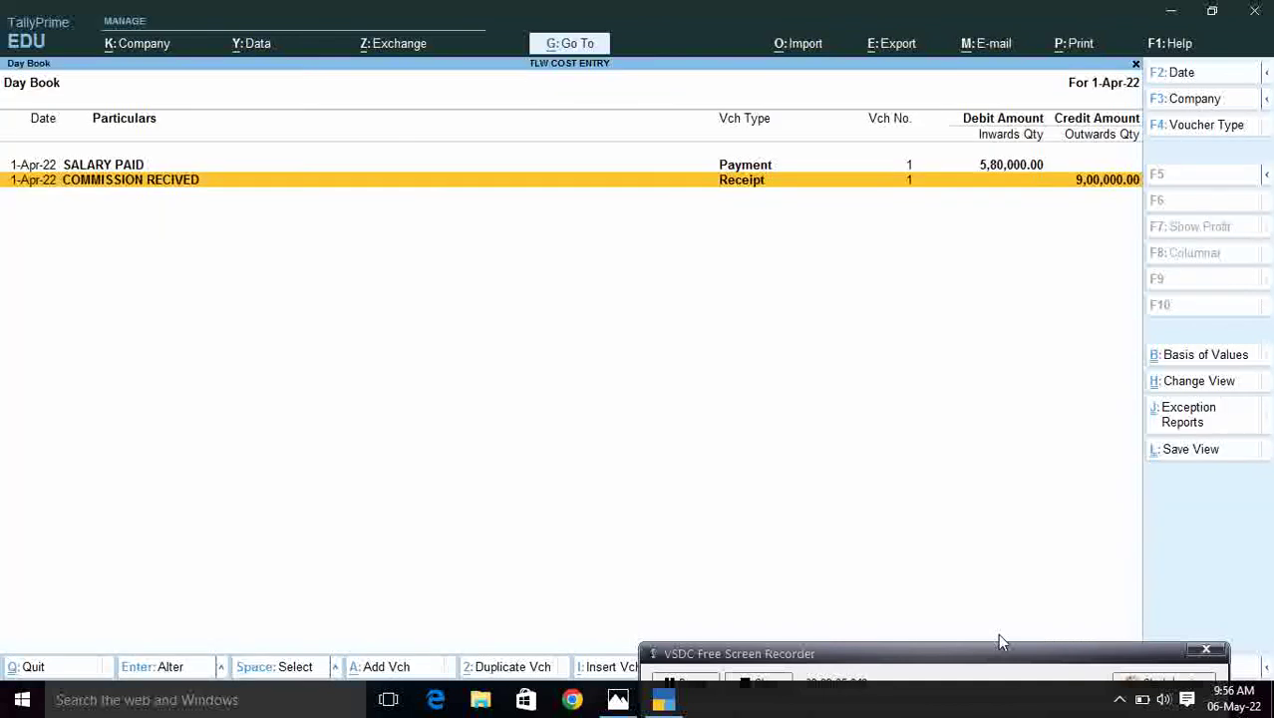